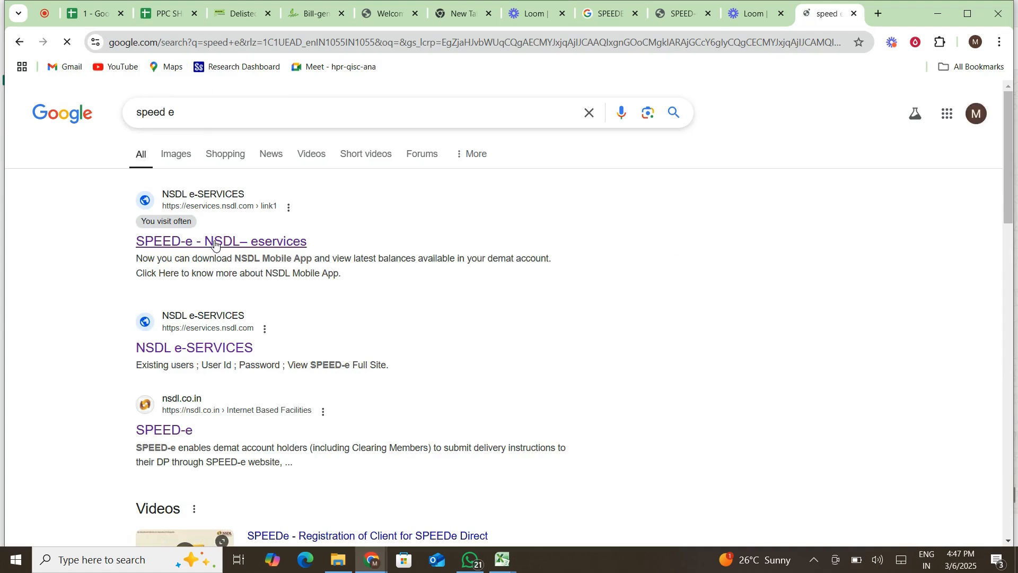
# Open the 'SPEED-e - NSDL e-services' result from the 'speed e' Google search.
pyautogui.click(267, 247)
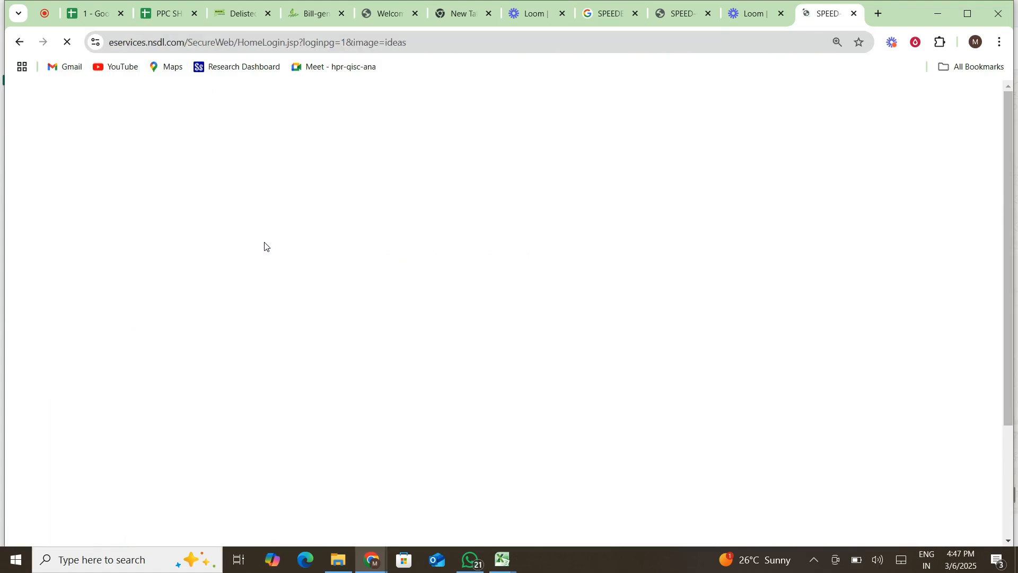
# Enter the user ID and the displayed verification code, tick Use Certificate, and submit the login.
pyautogui.click(303, 227)
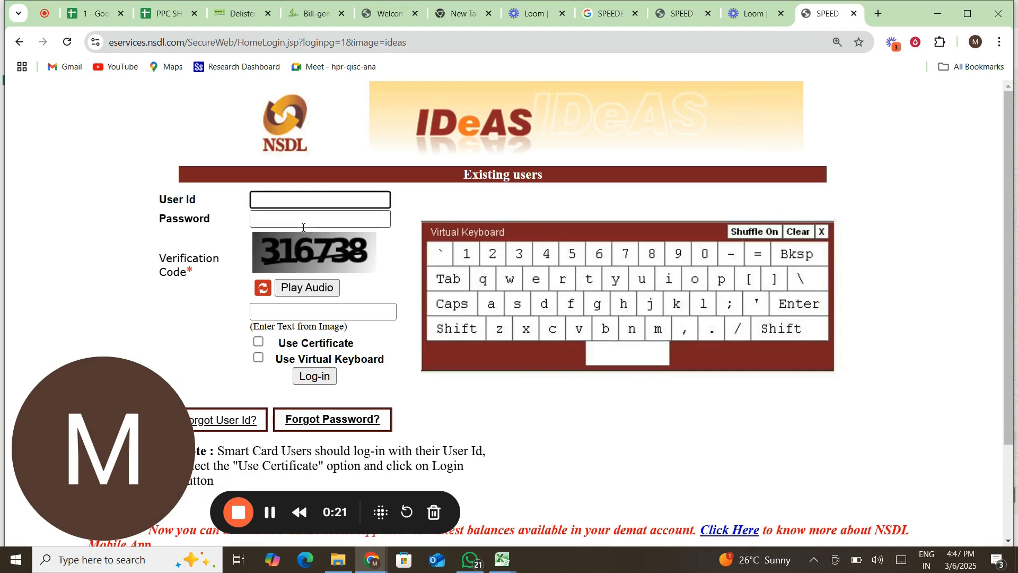
pyautogui.write('MPPL')
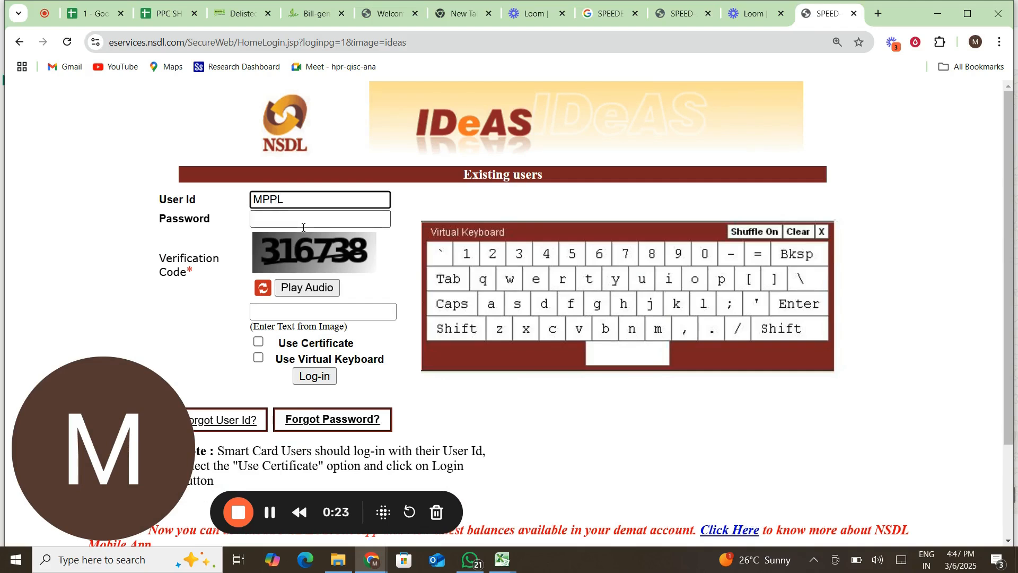
pyautogui.write('CAP')
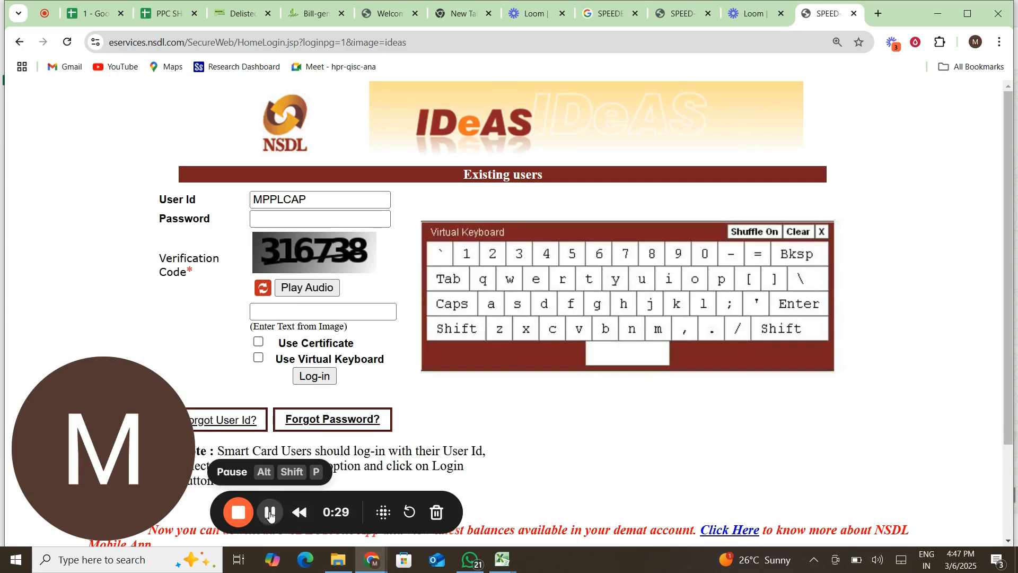
pyautogui.click(313, 313)
pyautogui.write('316')
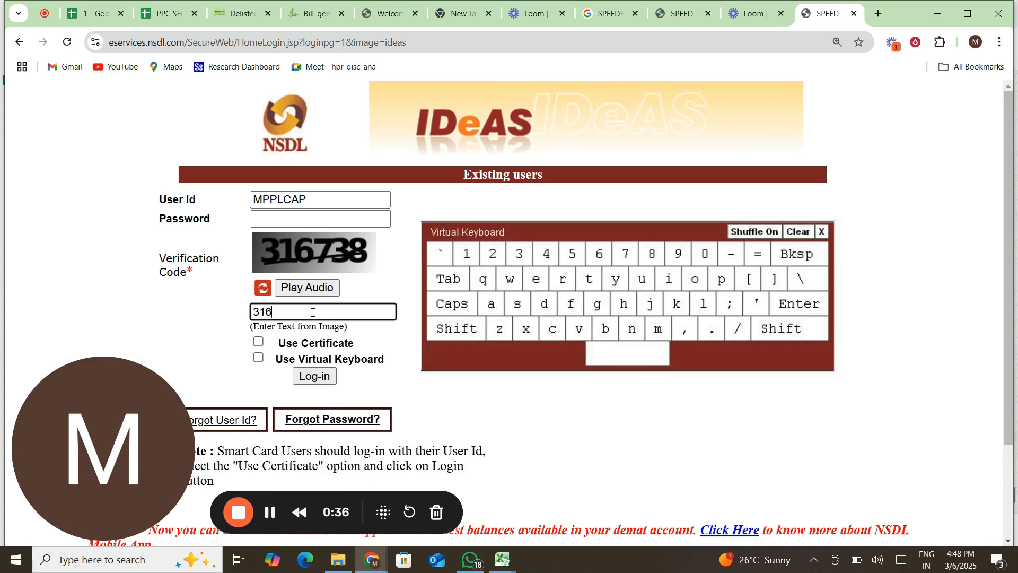
pyautogui.write('738')
pyautogui.click(258, 342)
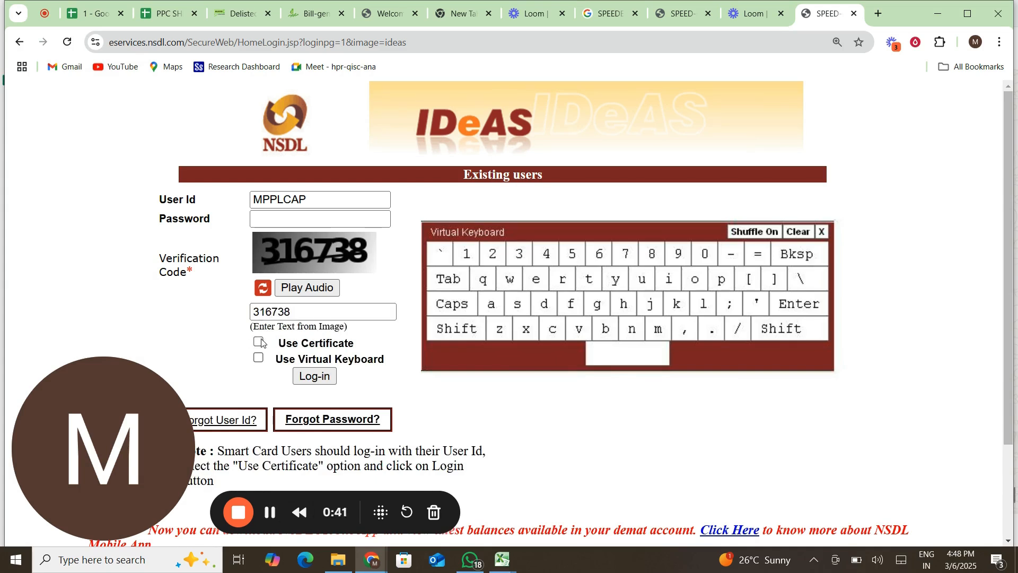
pyautogui.click(329, 375)
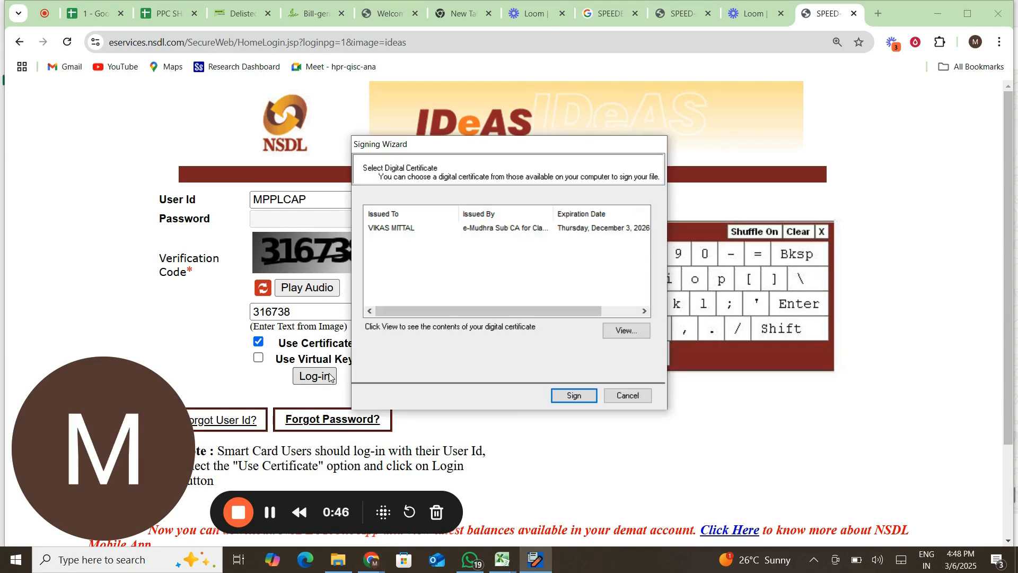
# Sign the login with the account holder's certificate and confirm with the user PIN.
pyautogui.click(476, 231)
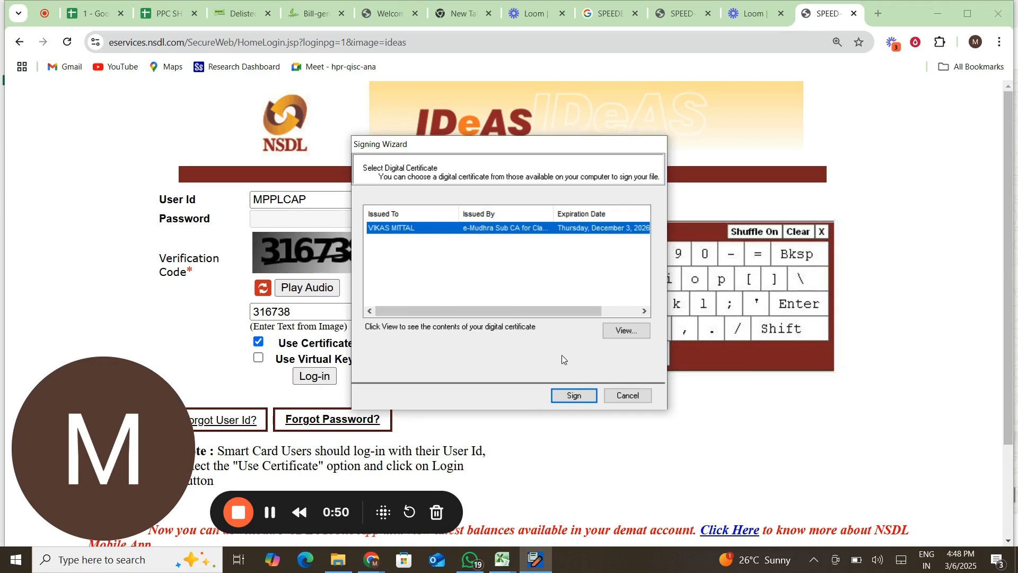
pyautogui.click(573, 396)
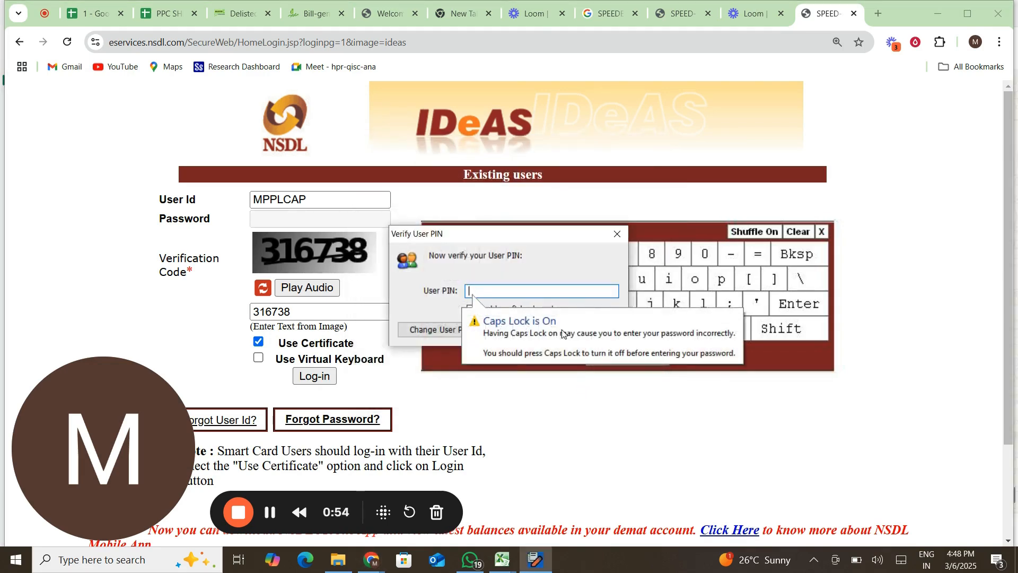
pyautogui.write('******')
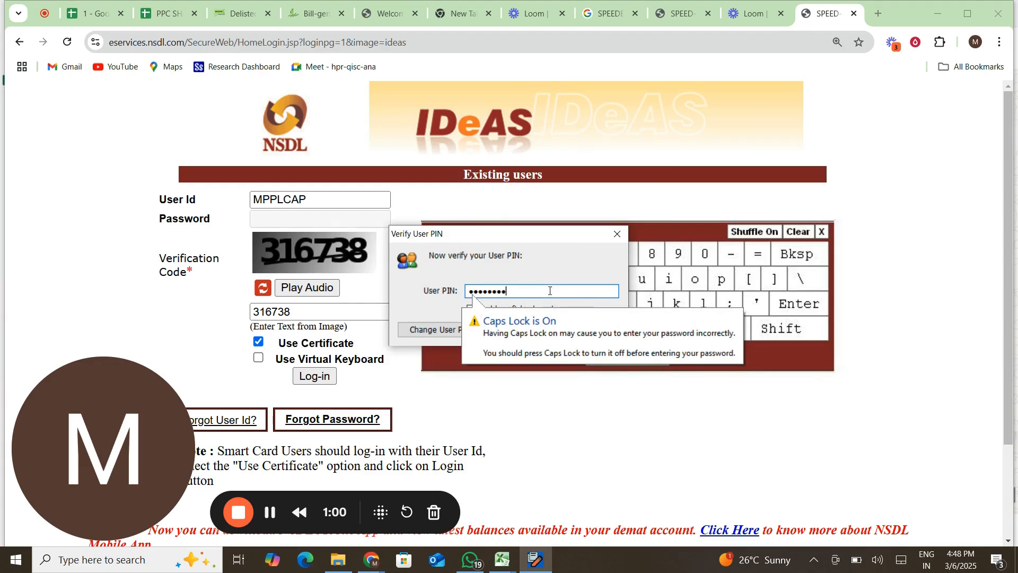
pyautogui.press('Return')
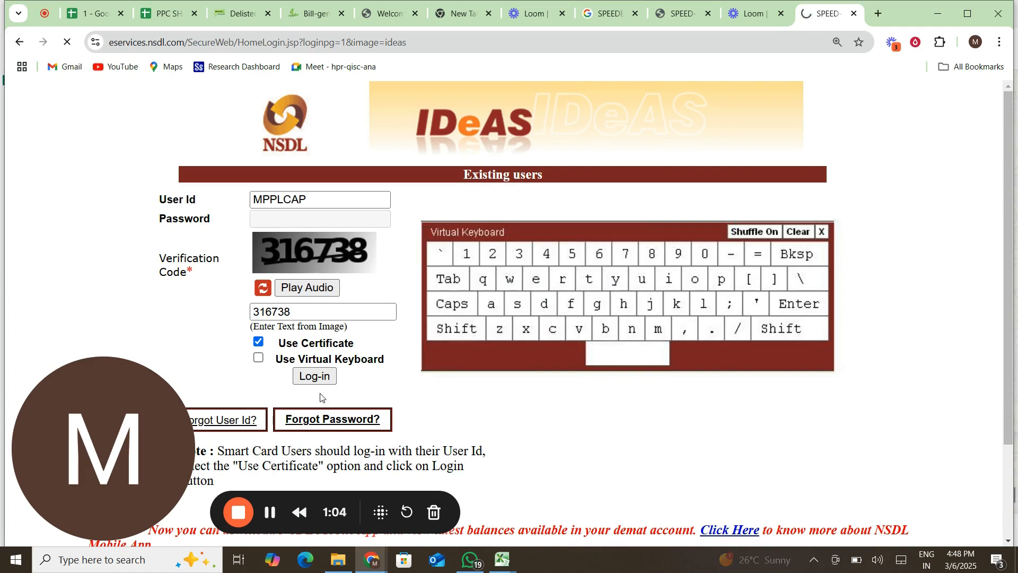
# Resubmit the login, sign it again with the certificate, and enter the account.
pyautogui.click(315, 377)
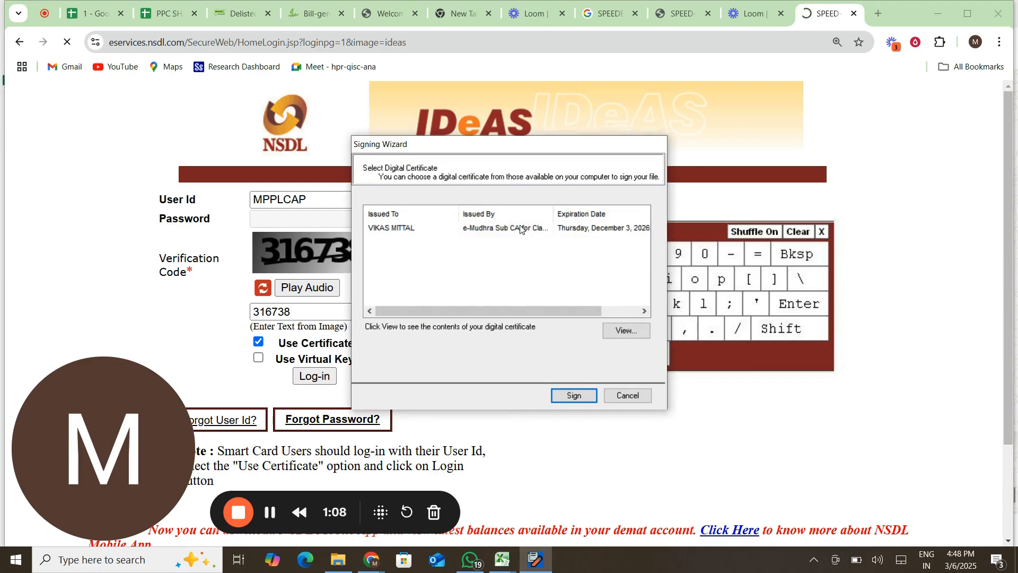
pyautogui.click(520, 229)
pyautogui.click(574, 395)
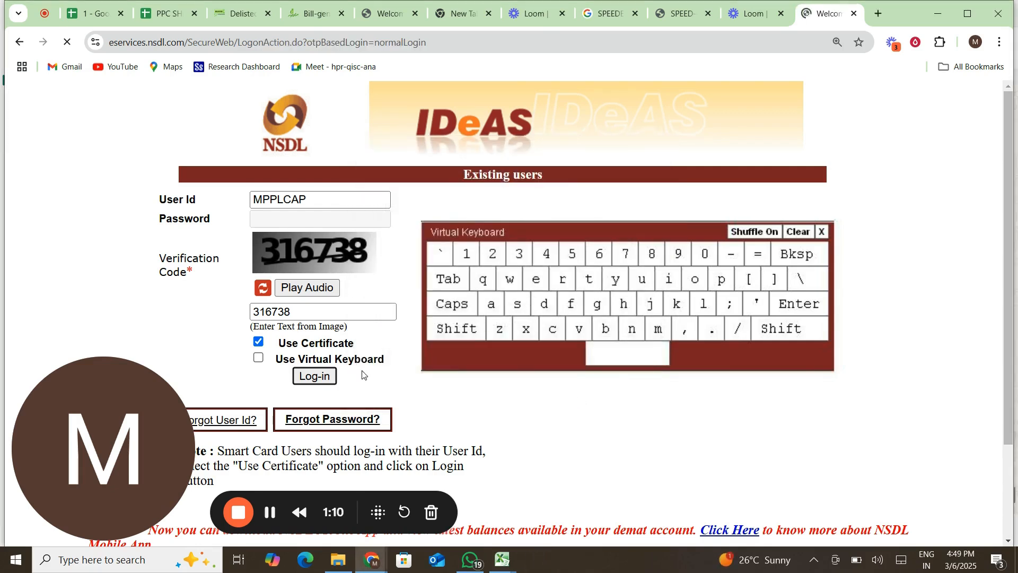
pyautogui.click(313, 380)
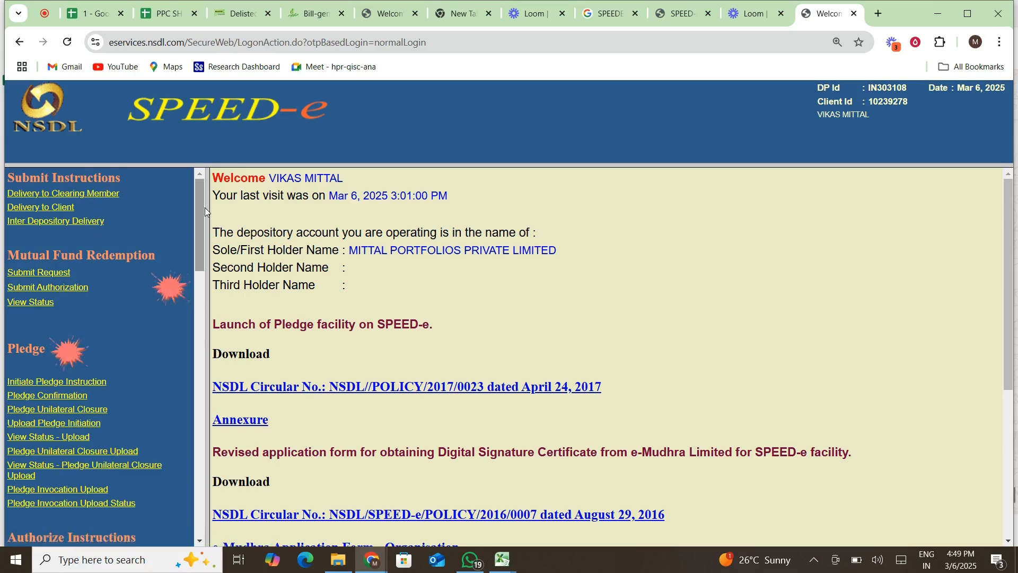
# Open View SoT/SoH under IDeAS and dismiss the earlier-request-in-progress alert.
pyautogui.moveTo(199, 207); pyautogui.dragTo(189, 351)
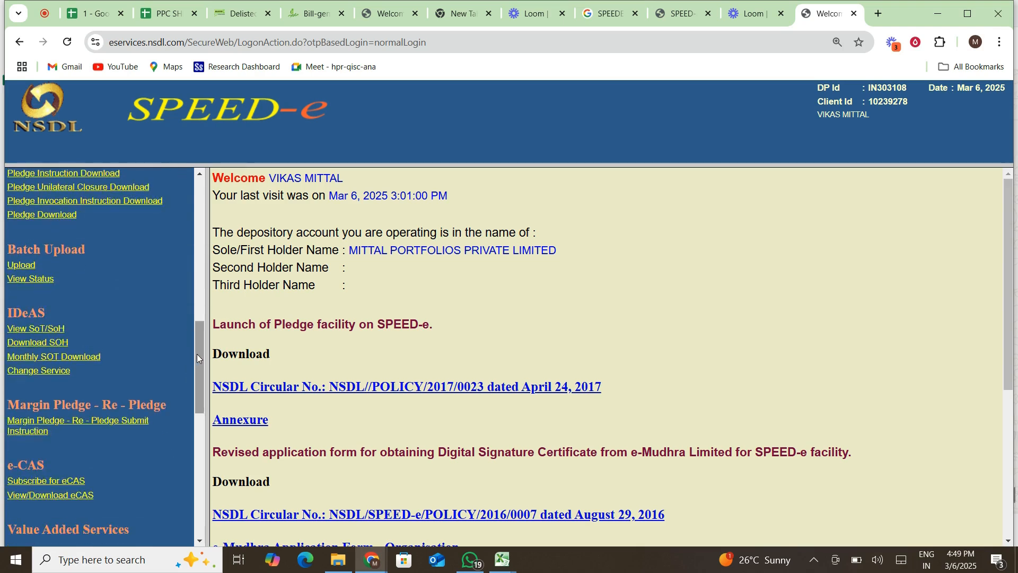
pyautogui.click(36, 329)
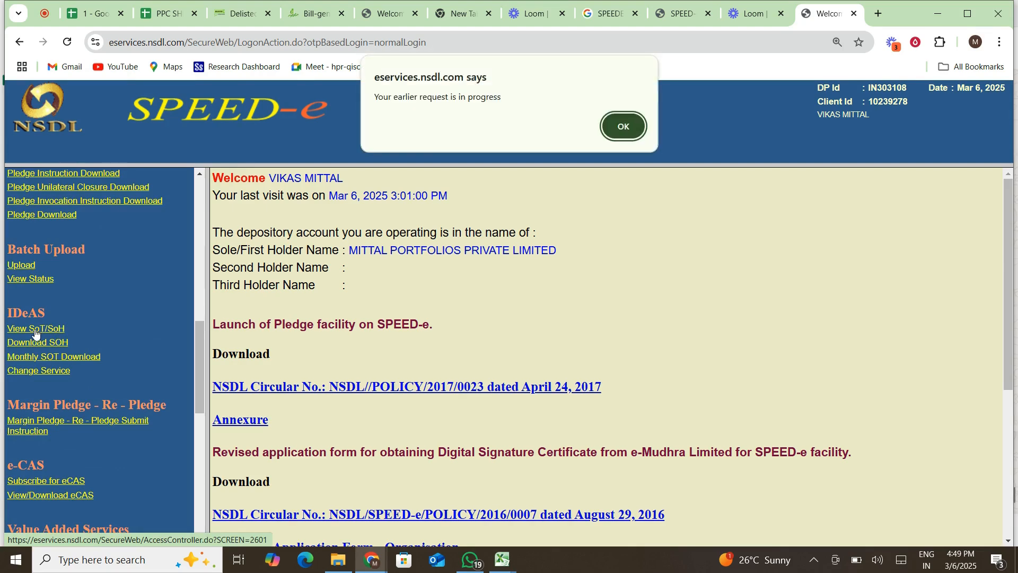
pyautogui.click(619, 130)
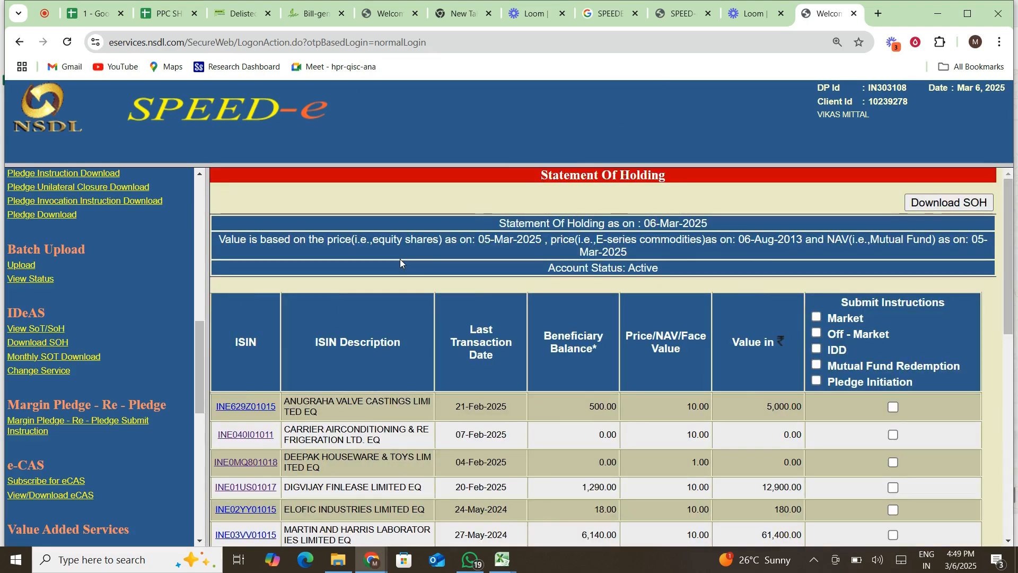
pyautogui.scroll(-7, 400, 259)
pyautogui.scroll(-3, 396, 364)
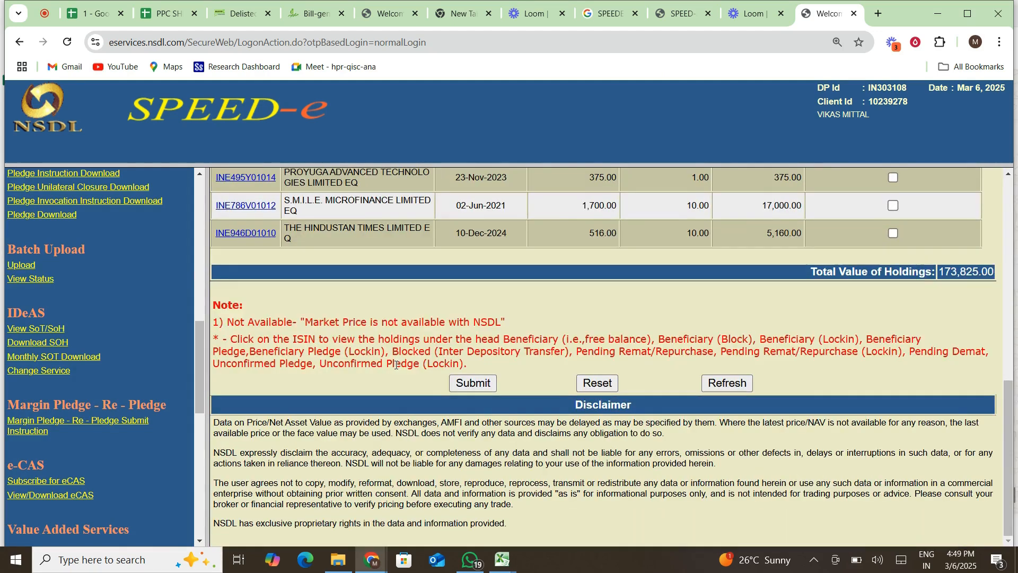
pyautogui.scroll(10, 395, 364)
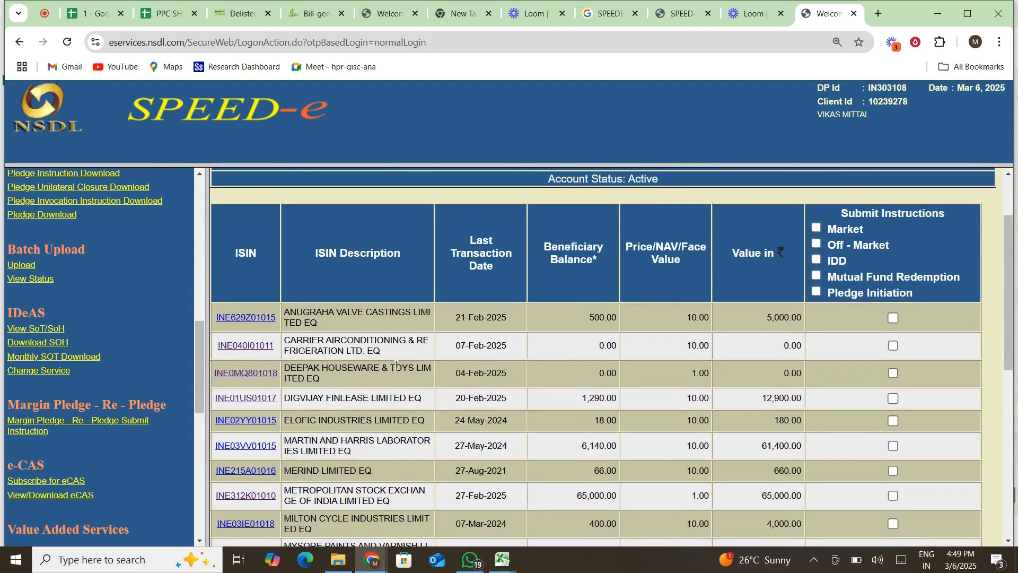
pyautogui.scroll(2, 395, 365)
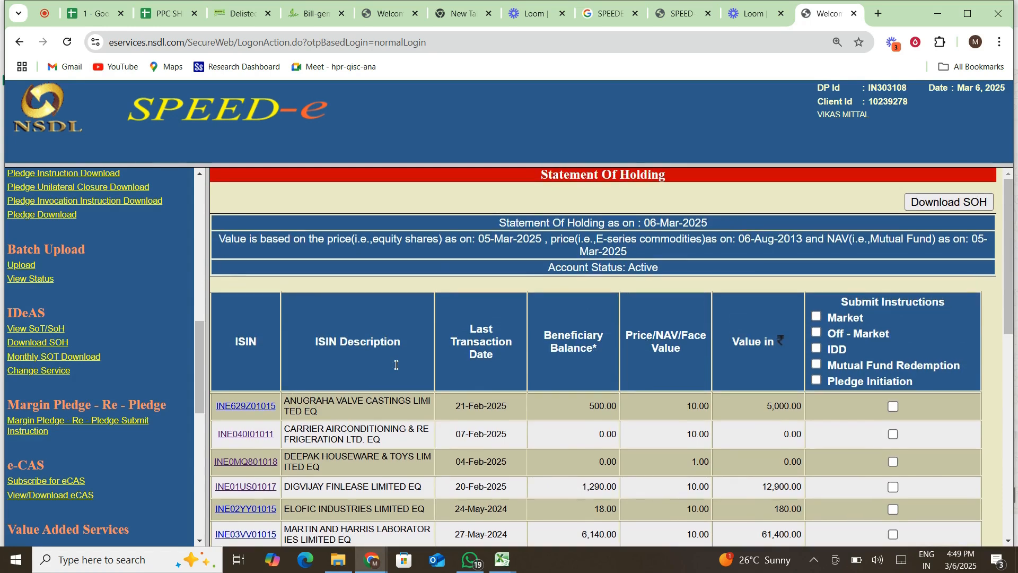
pyautogui.scroll(-10, 395, 369)
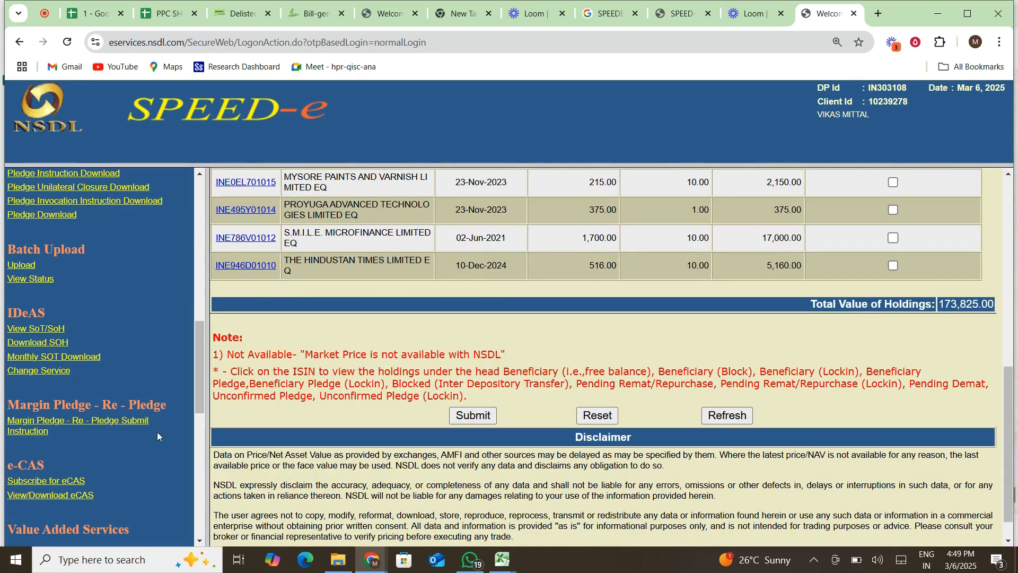
pyautogui.scroll(1, 99, 388)
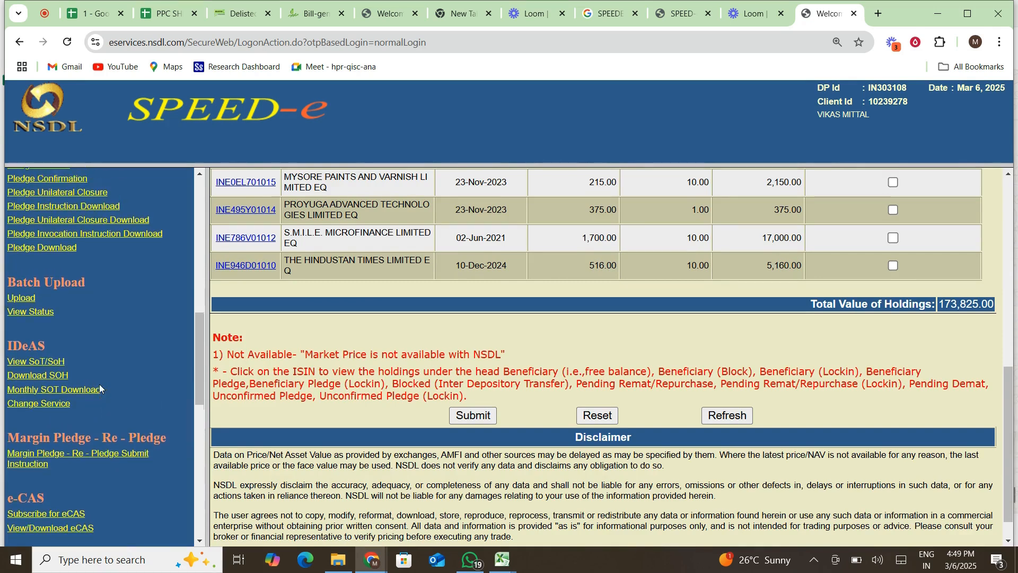
pyautogui.scroll(1, 100, 384)
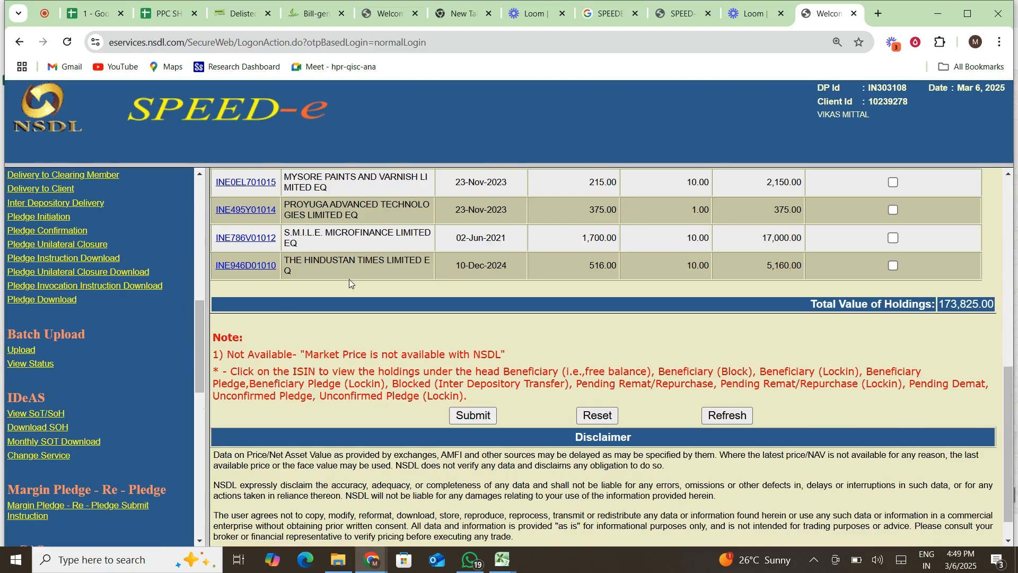
pyautogui.scroll(10, 349, 281)
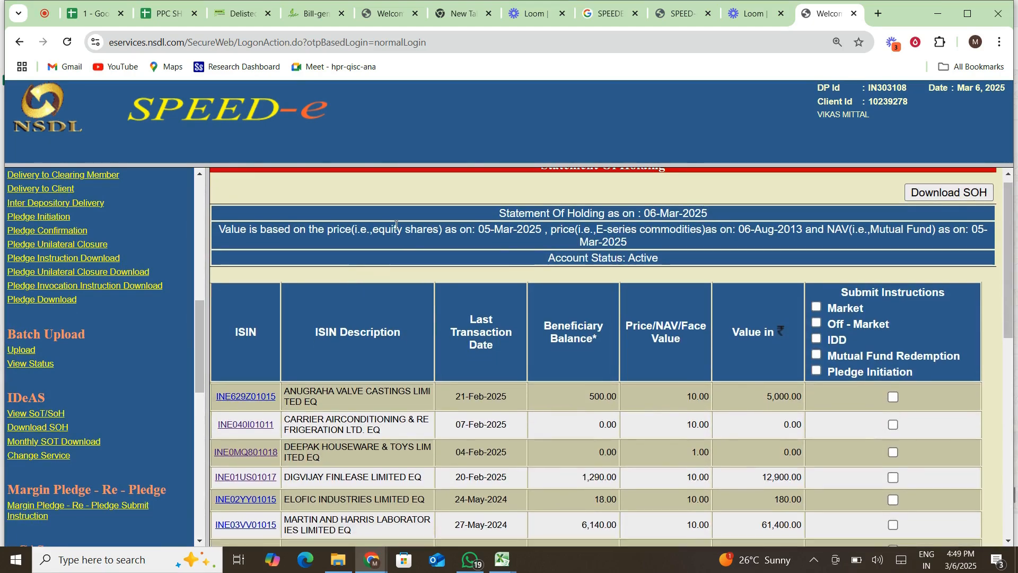
pyautogui.scroll(-2, 396, 224)
pyautogui.scroll(1, 395, 225)
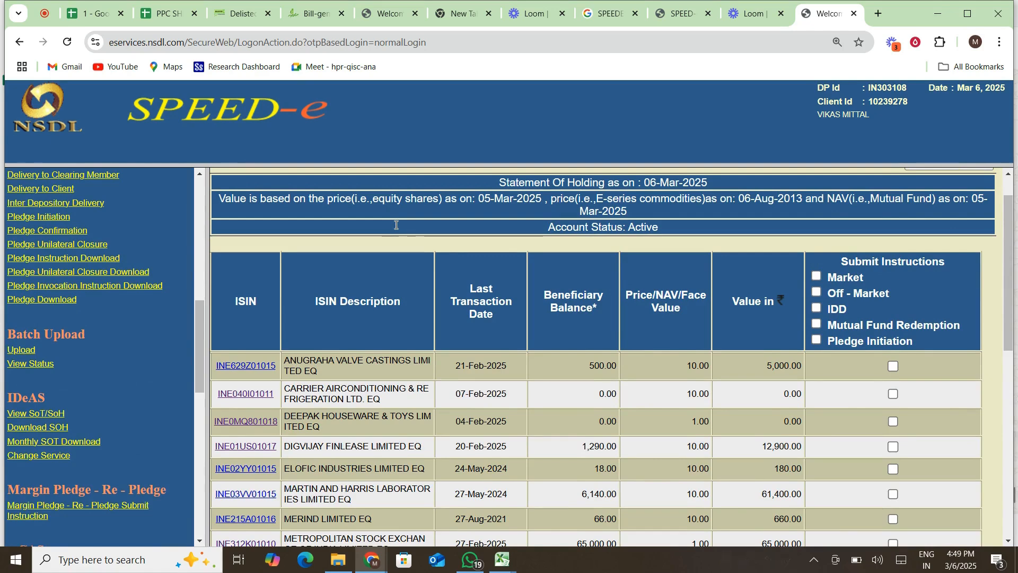
pyautogui.scroll(-1, 396, 225)
pyautogui.scroll(-1, 199, 343)
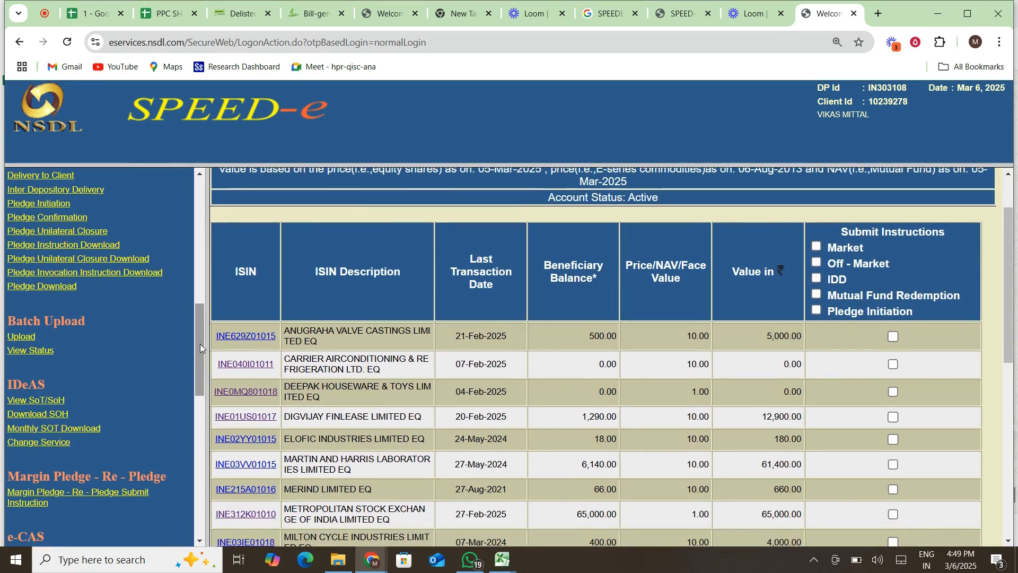
pyautogui.scroll(-5, 160, 382)
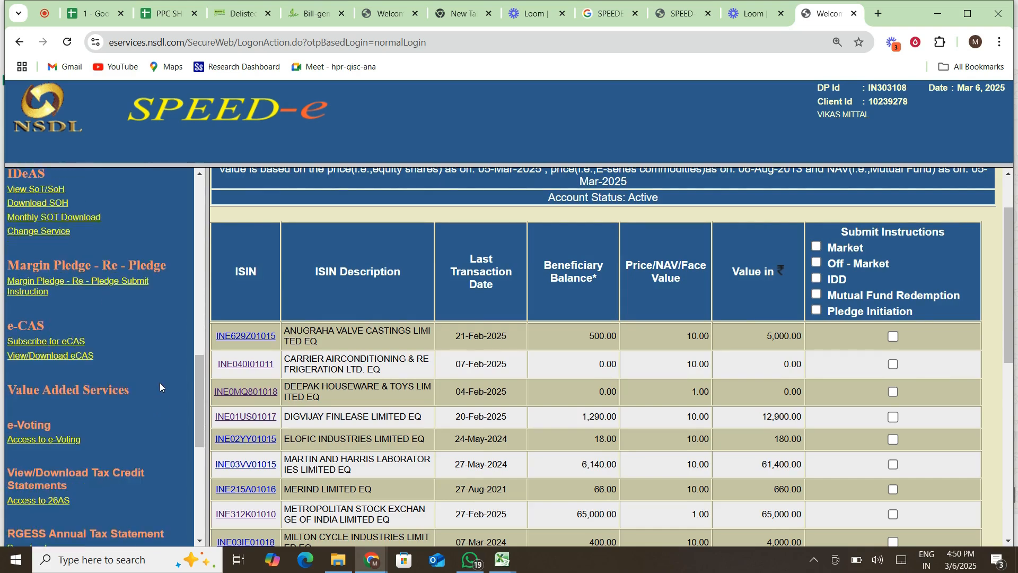
pyautogui.scroll(-3, 160, 383)
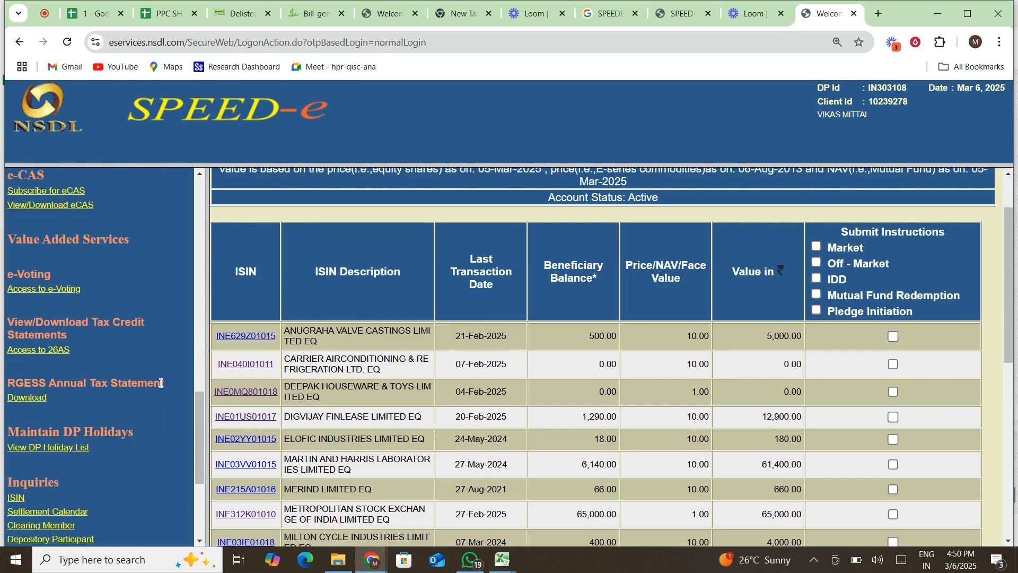
pyautogui.scroll(-3, 160, 383)
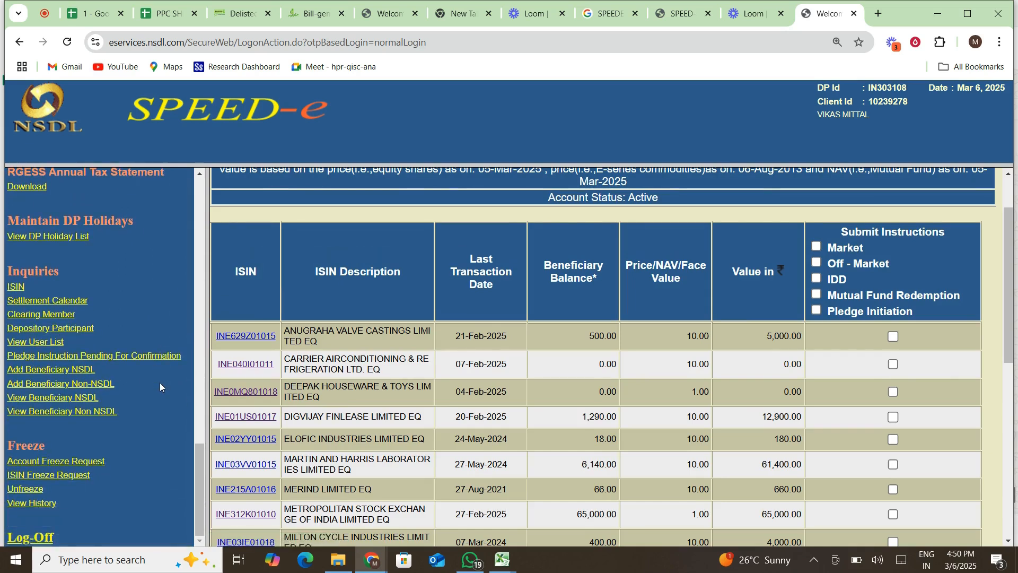
pyautogui.scroll(1, 160, 383)
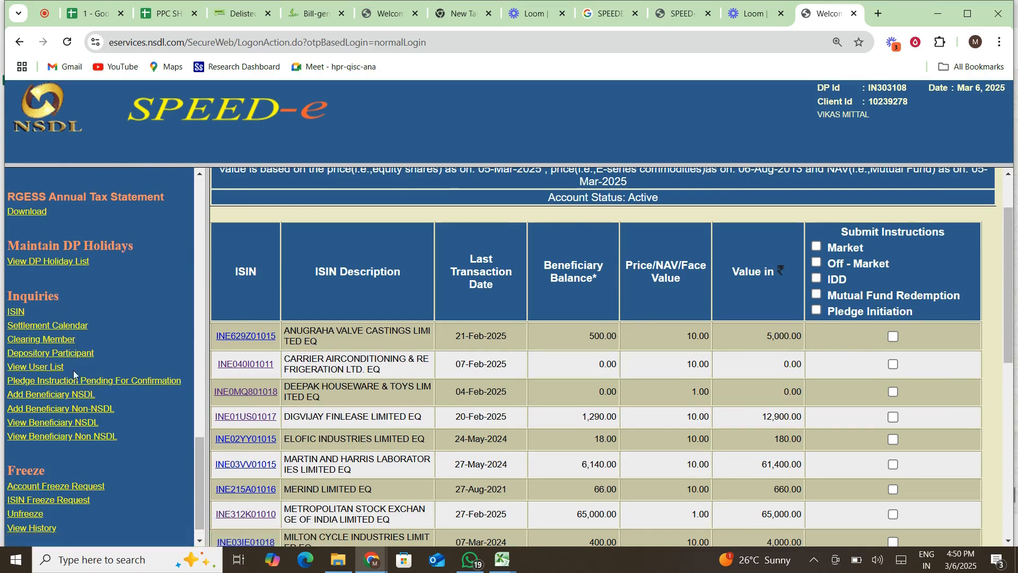
# Browse the 18 active NSDL beneficiaries, then switch to the non-NSDL beneficiary list.
pyautogui.click(60, 426)
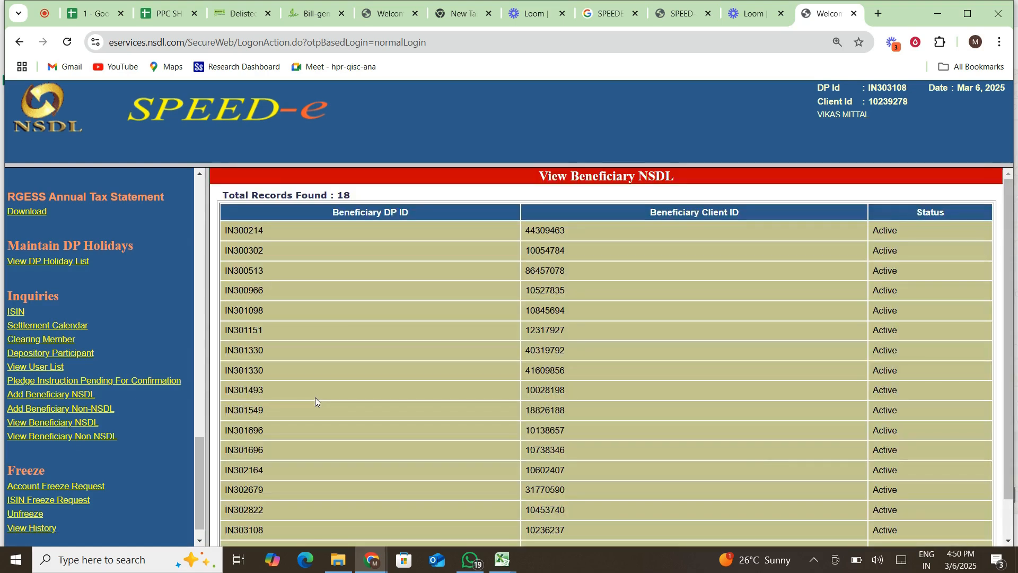
pyautogui.scroll(-2, 315, 401)
pyautogui.scroll(2, 315, 396)
pyautogui.scroll(-2, 315, 396)
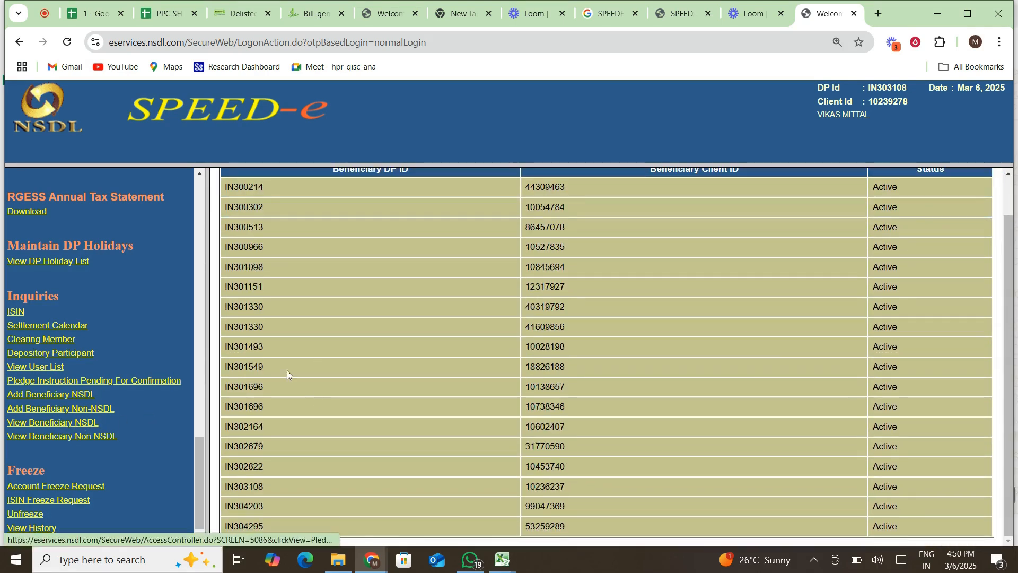
pyautogui.scroll(1, 330, 361)
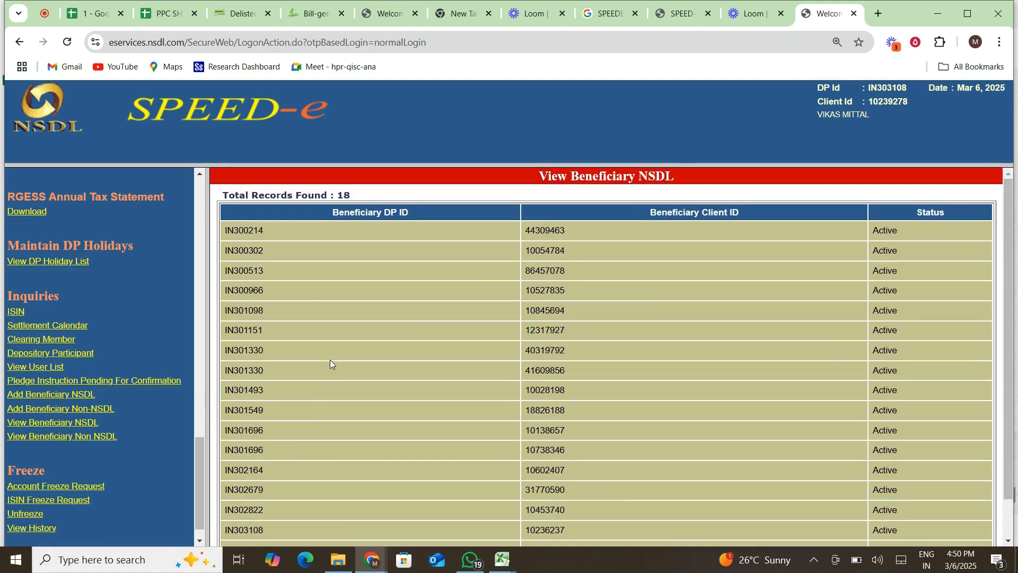
pyautogui.click(92, 435)
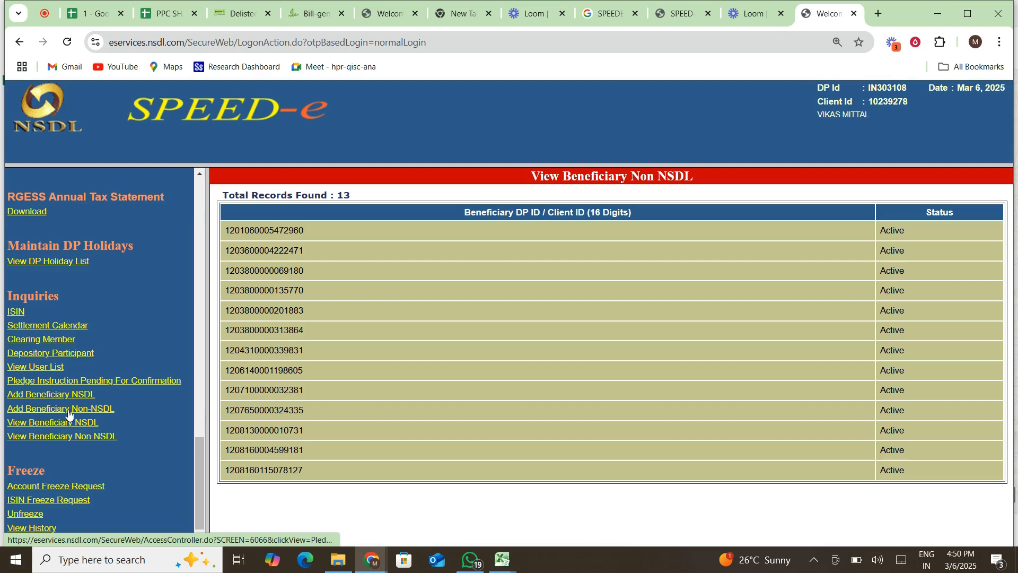
# On Add Beneficiary Non-NSDL, enter the 16-digit DP ID/Client ID in both fields.
pyautogui.click(68, 411)
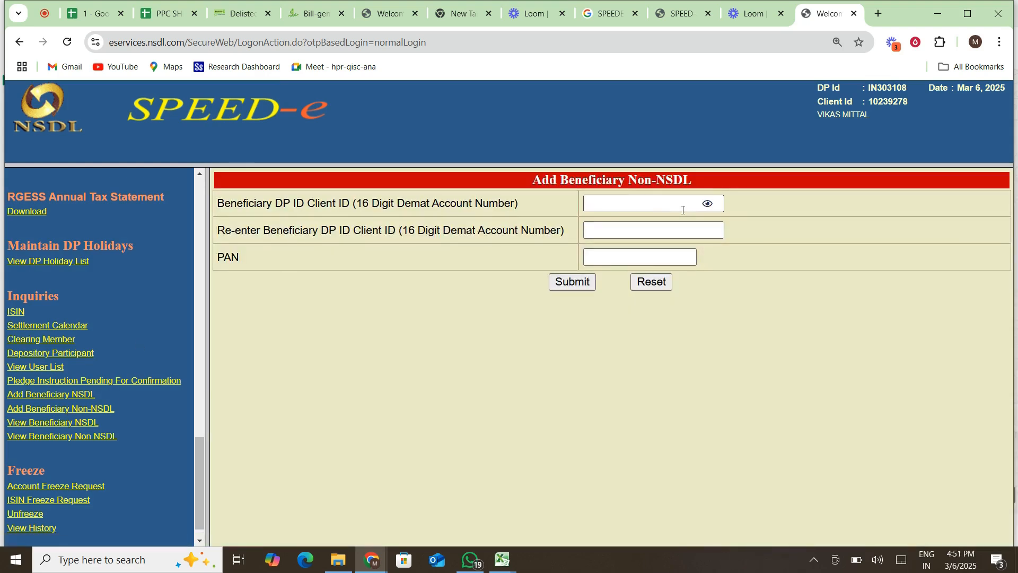
pyautogui.click(662, 206)
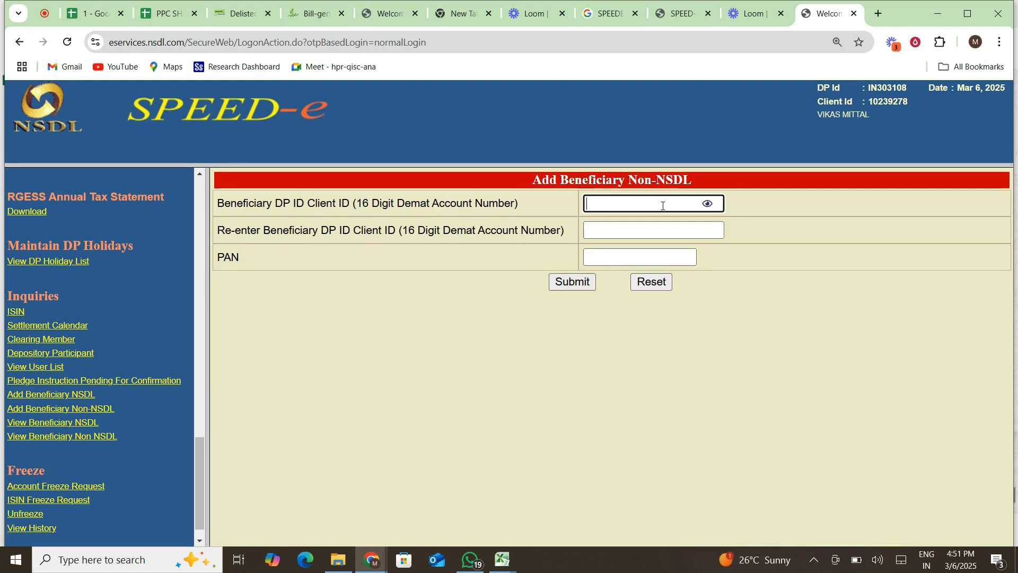
pyautogui.write('••••••••')
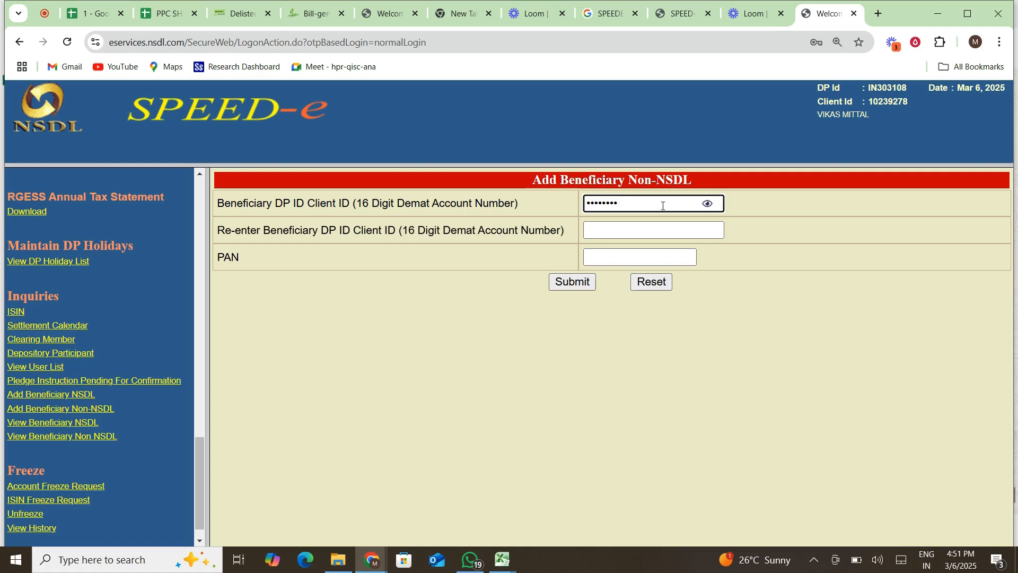
pyautogui.write('•')
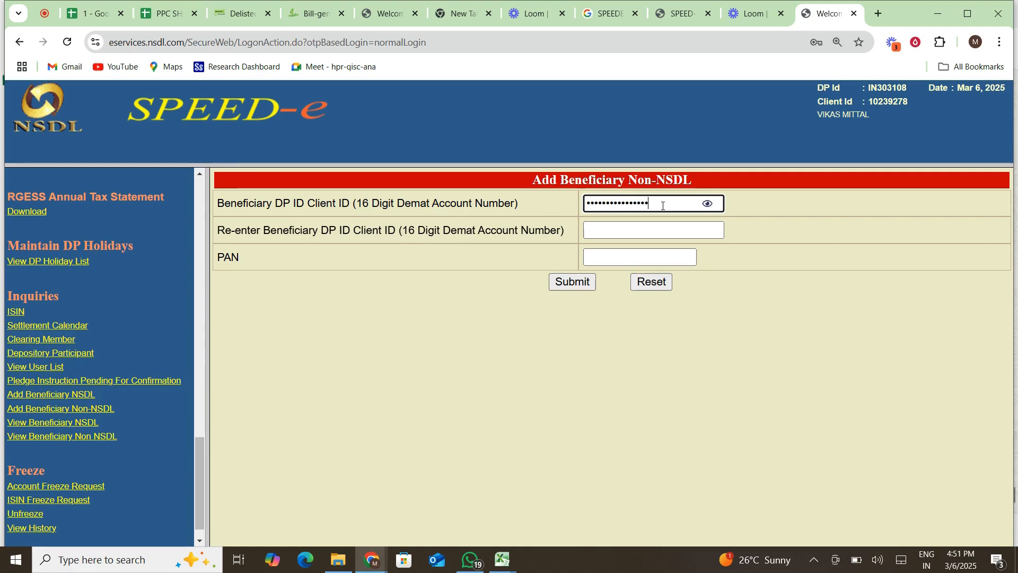
pyautogui.click(640, 226)
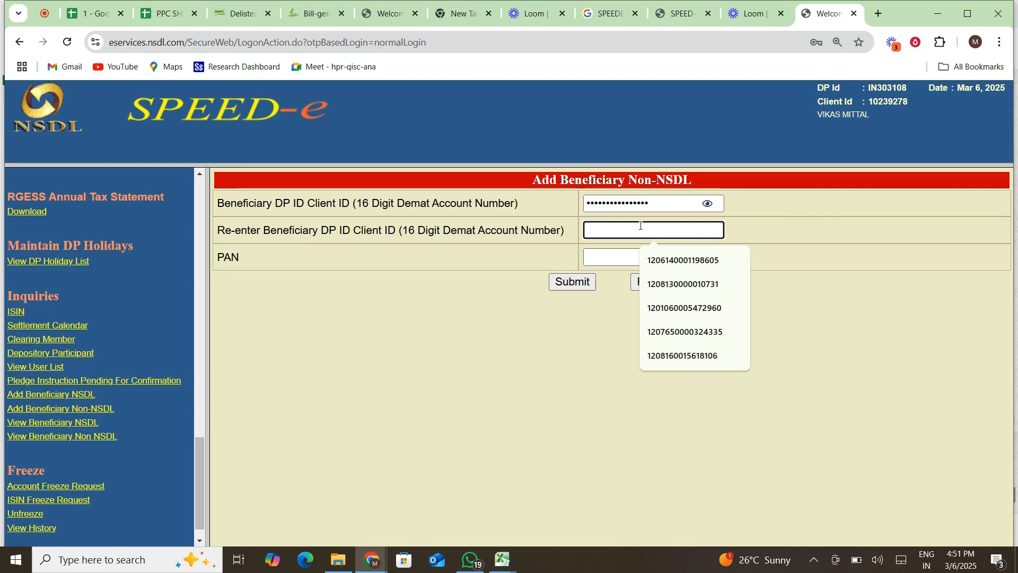
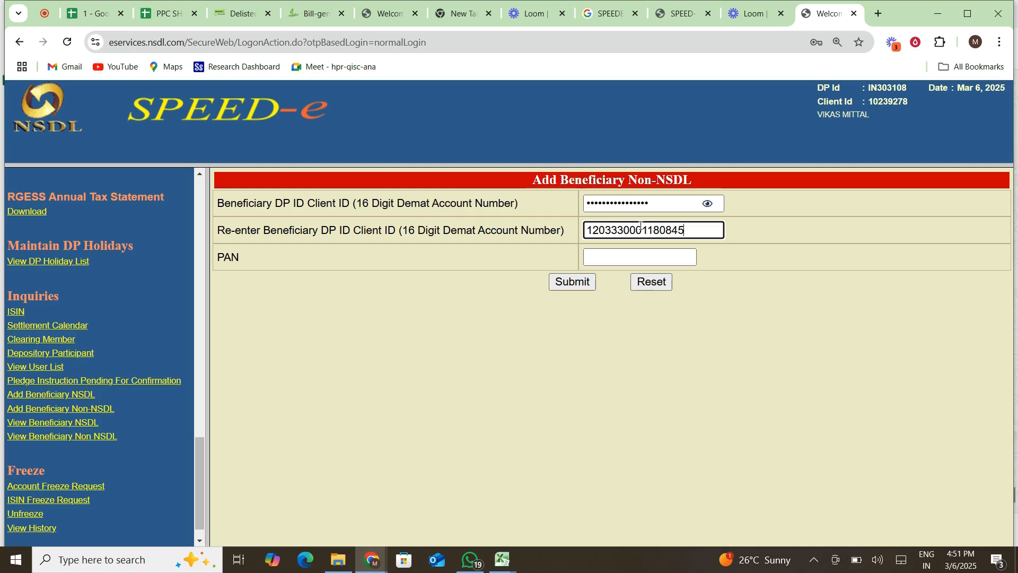
# Enter the beneficiary's PAN and submit the details.
pyautogui.click(632, 260)
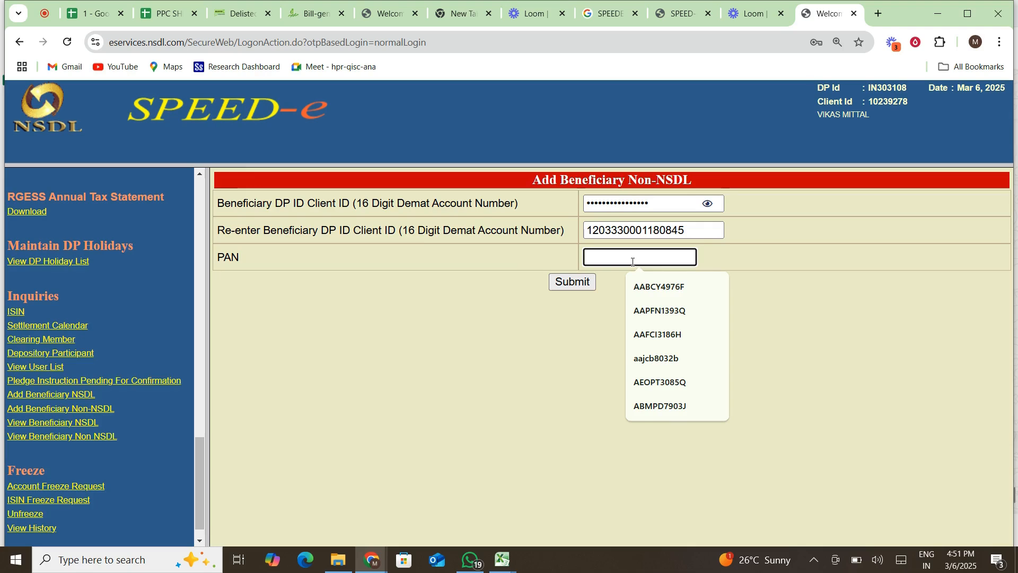
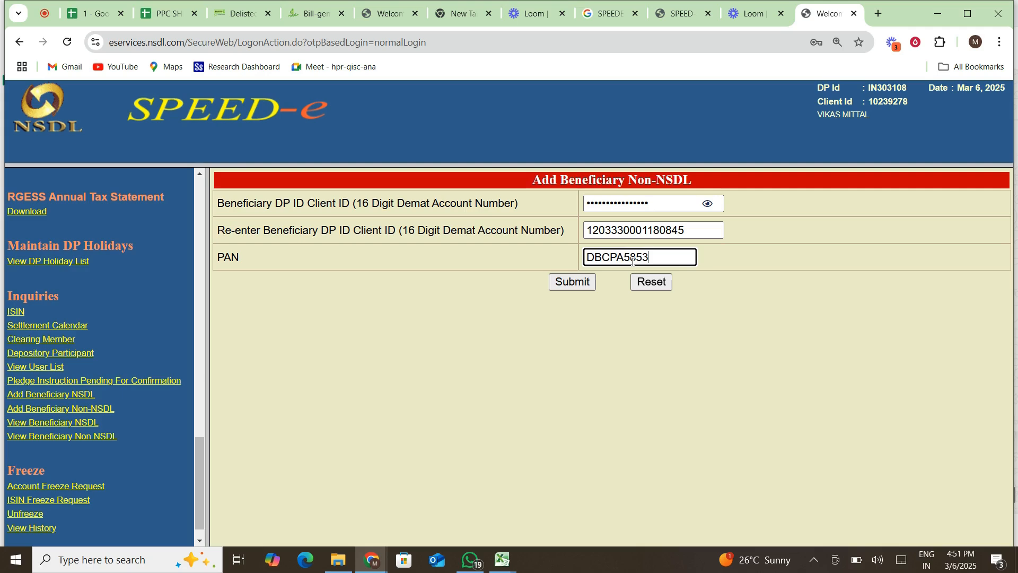
pyautogui.click(563, 284)
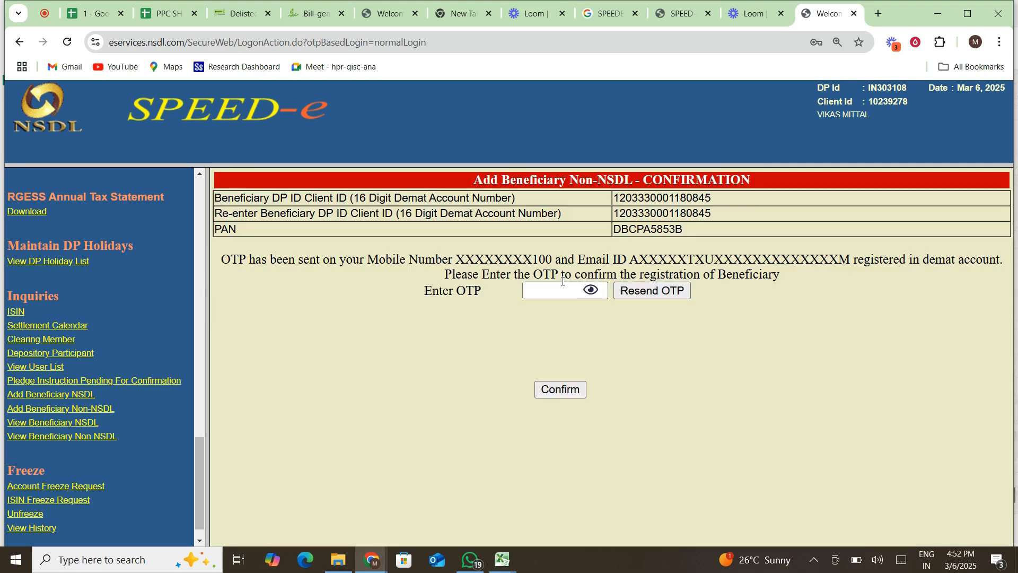
# Enter the received OTP and confirm the non-NSDL beneficiary registration.
pyautogui.click(560, 290)
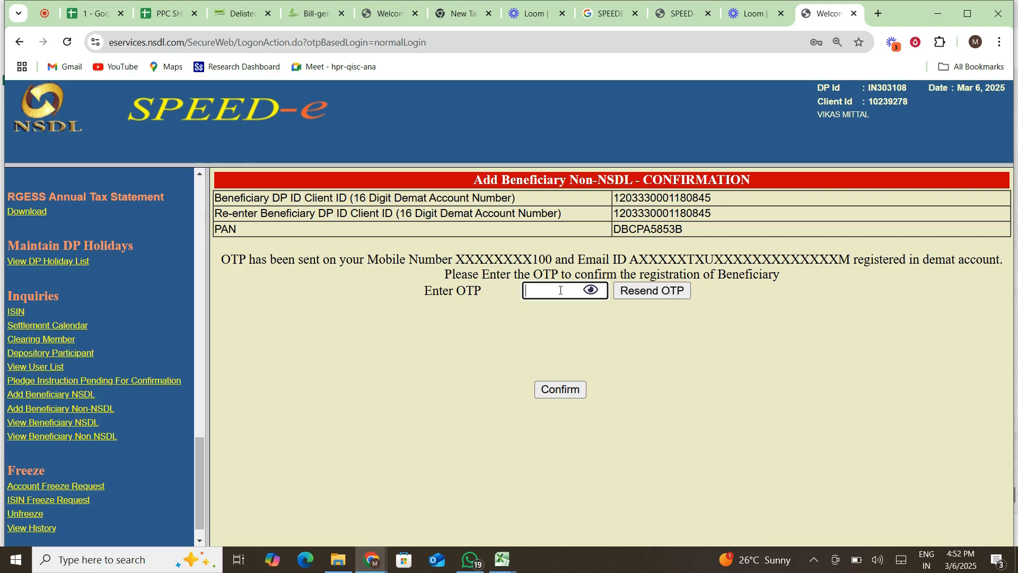
pyautogui.write('••••••')
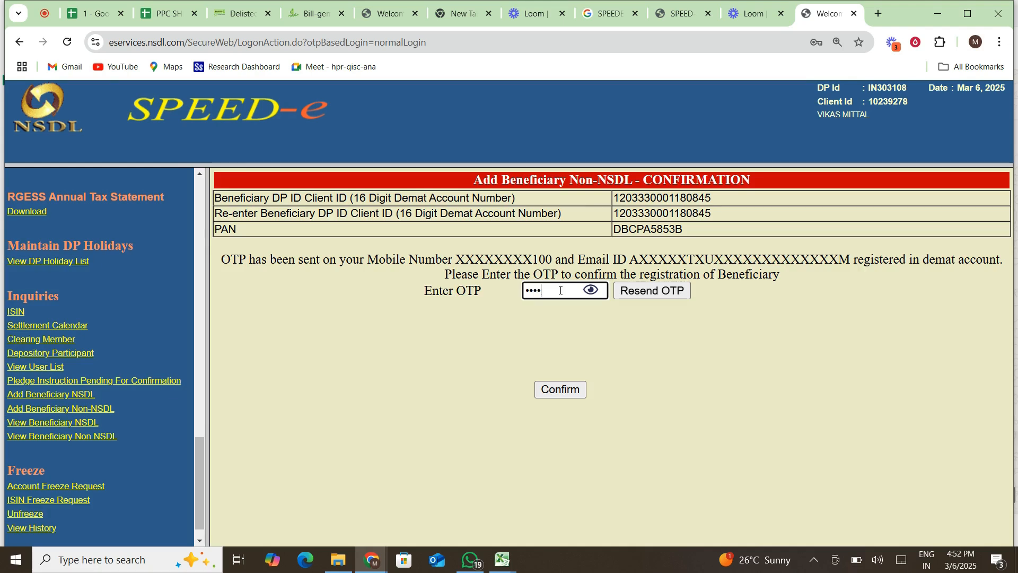
pyautogui.click(575, 391)
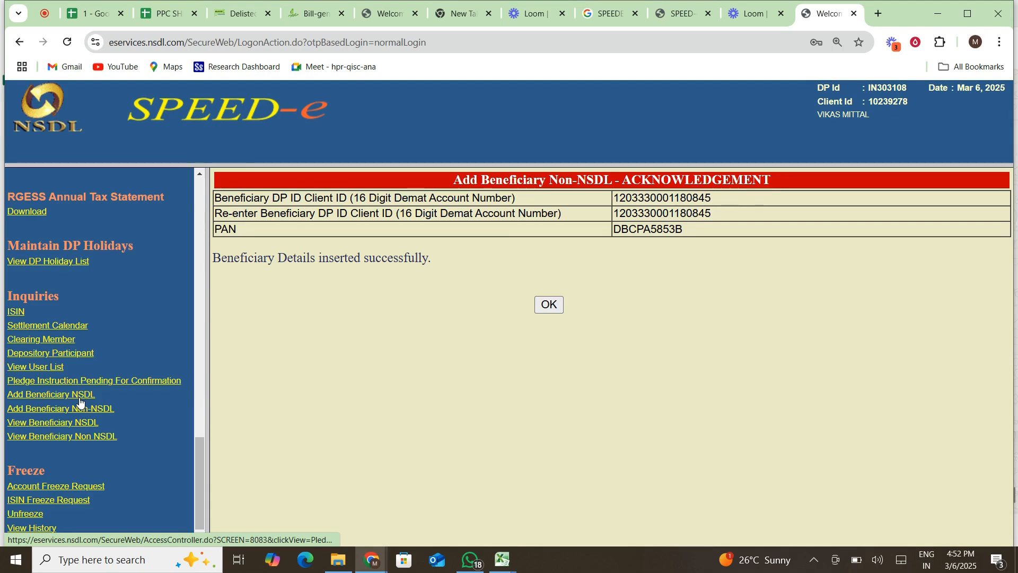
# Acknowledge the registration, then enter the DP ID and client ID on Add Beneficiary NSDL.
pyautogui.click(548, 305)
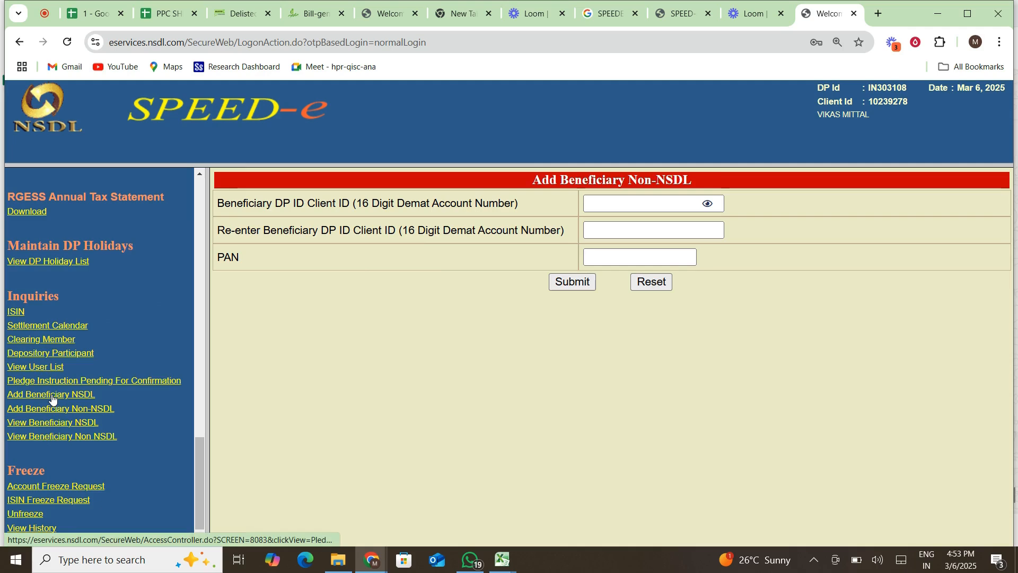
pyautogui.click(52, 399)
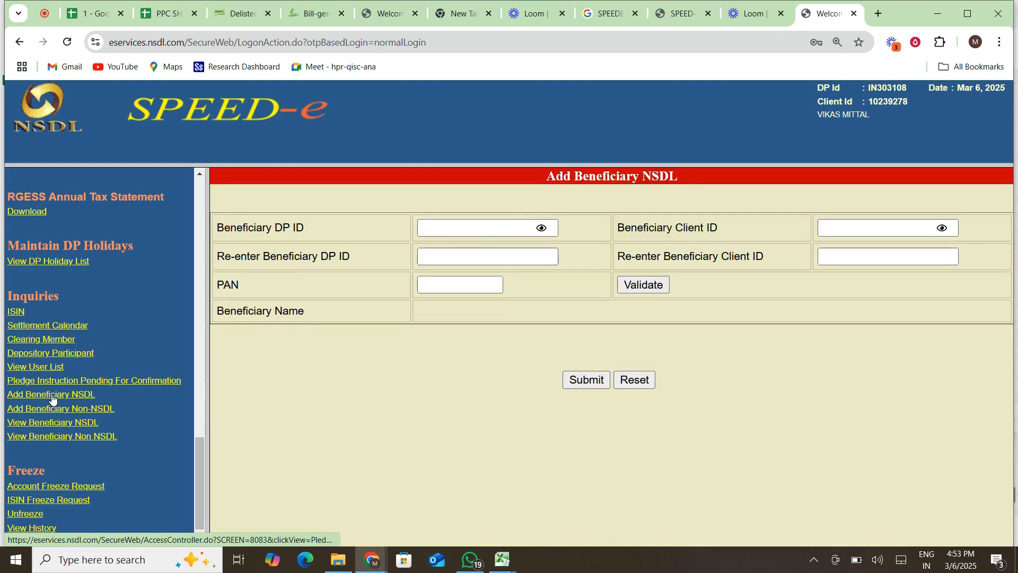
pyautogui.click(441, 224)
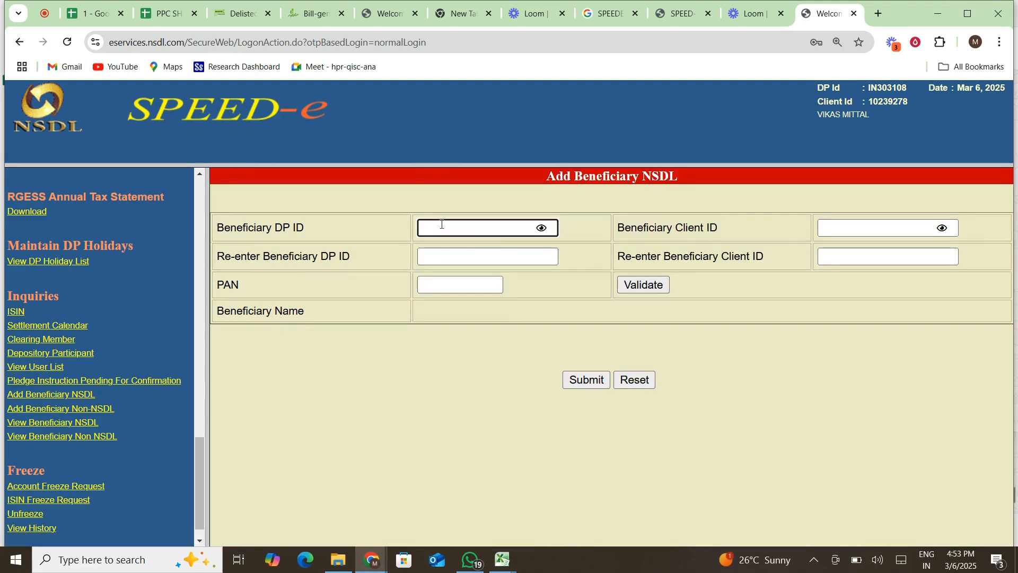
pyautogui.click(842, 228)
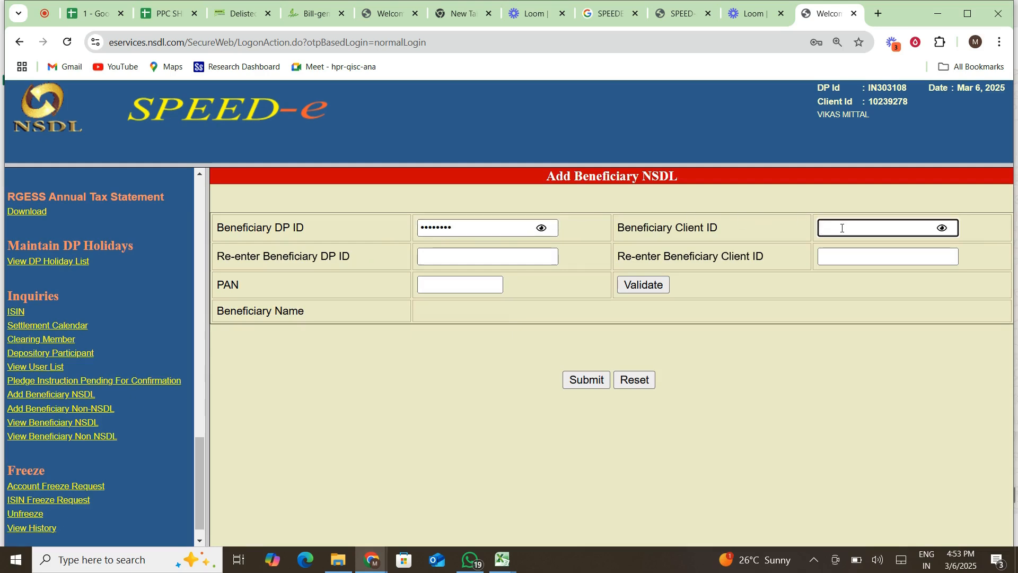
pyautogui.write('••••••••')
# Re-enter the beneficiary's DP ID and client ID, then dismiss the PAN suggestions.
pyautogui.click(496, 256)
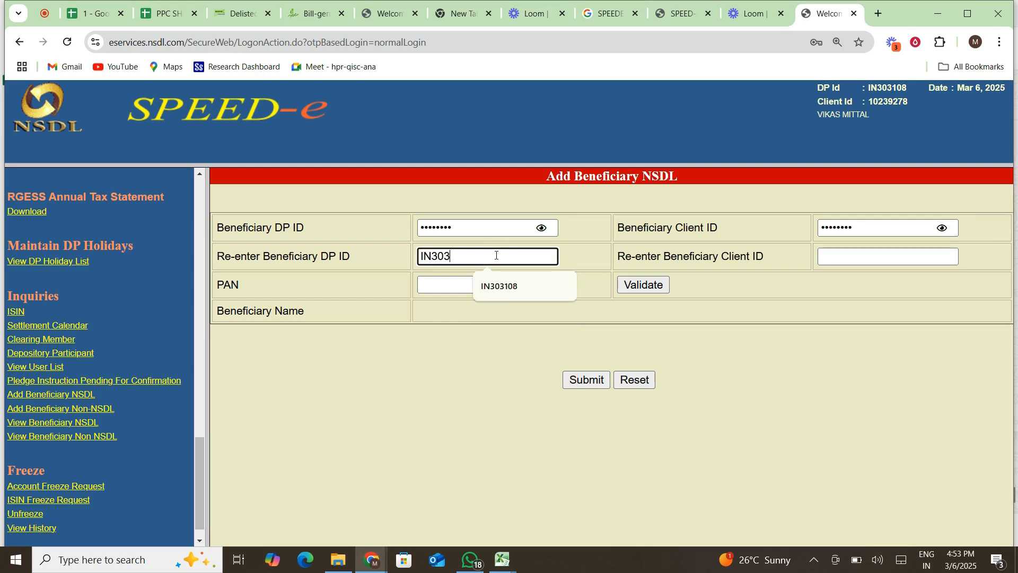
pyautogui.click(860, 261)
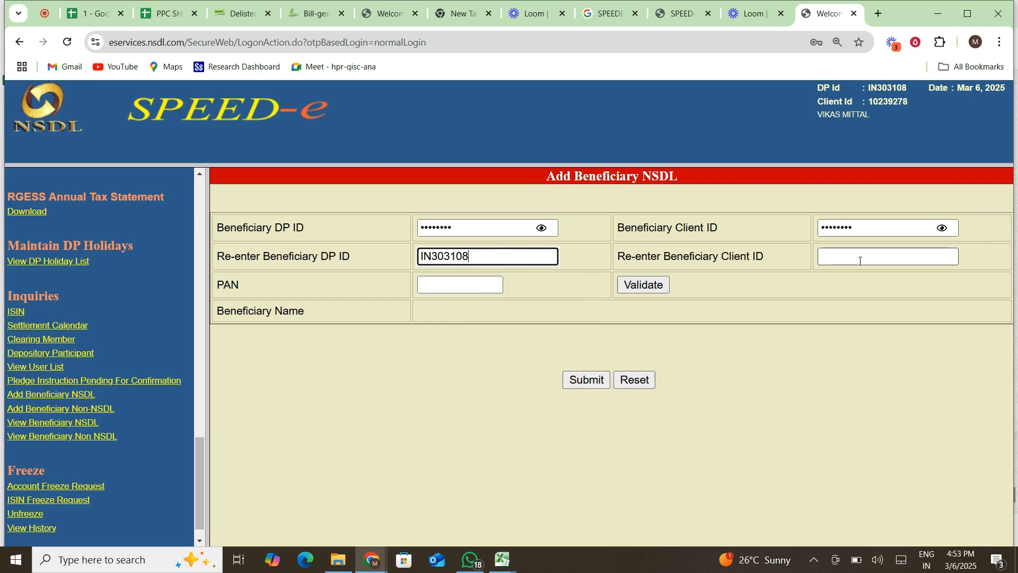
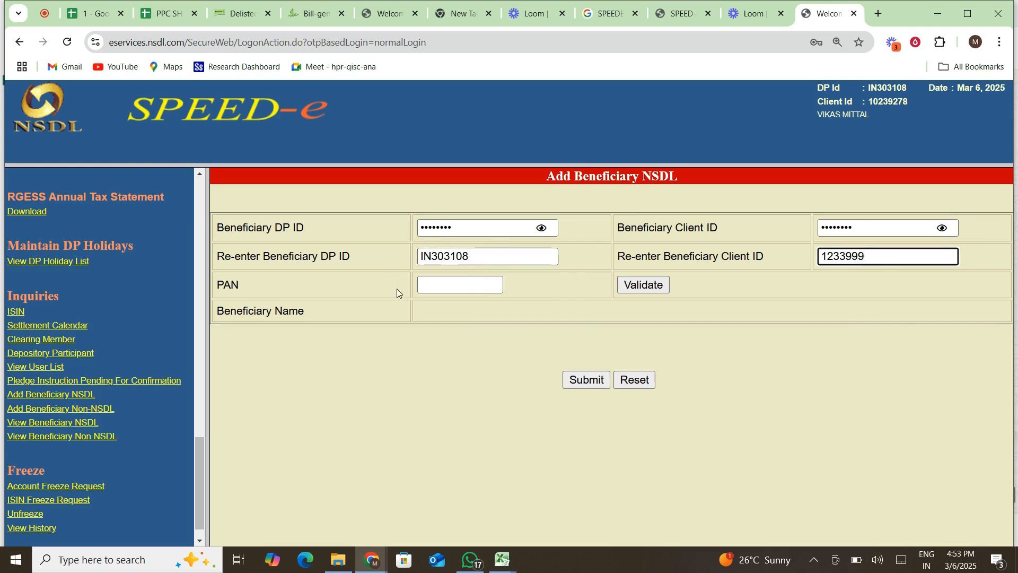
pyautogui.click(460, 282)
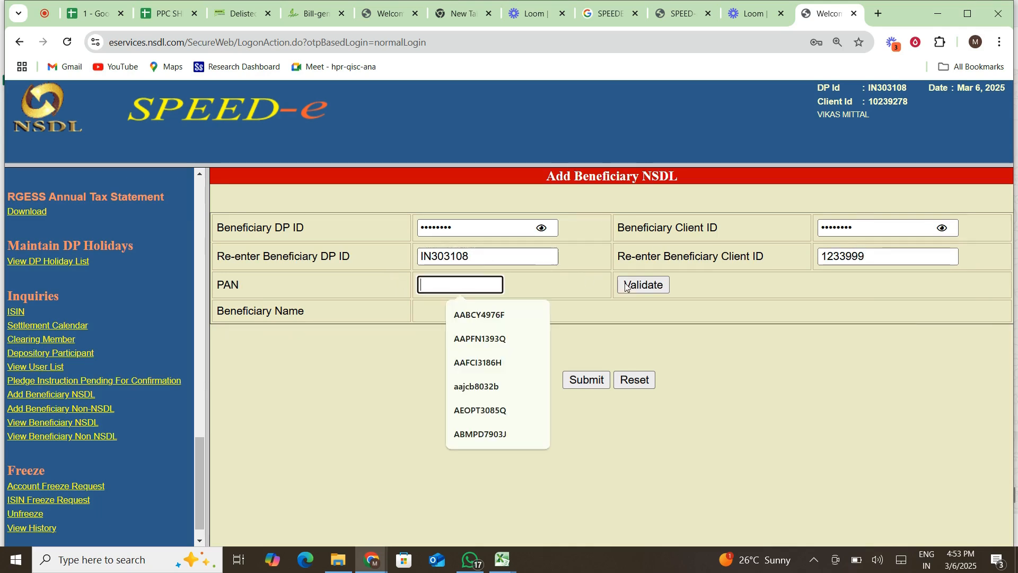
pyautogui.click(596, 345)
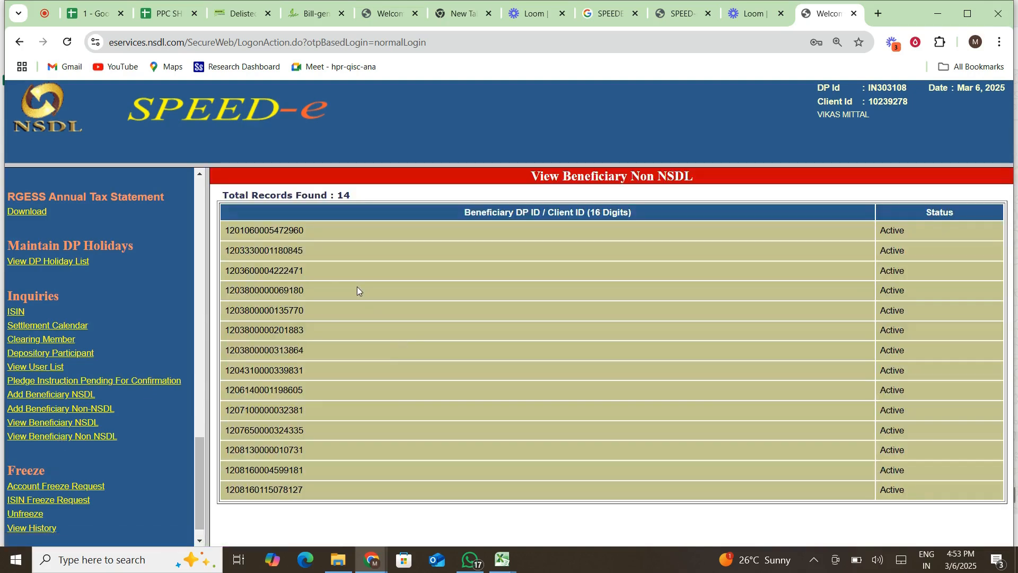
# Select the second beneficiary's ID and scroll through the 14 active non-NSDL records.
pyautogui.moveTo(222, 252); pyautogui.dragTo(315, 253)
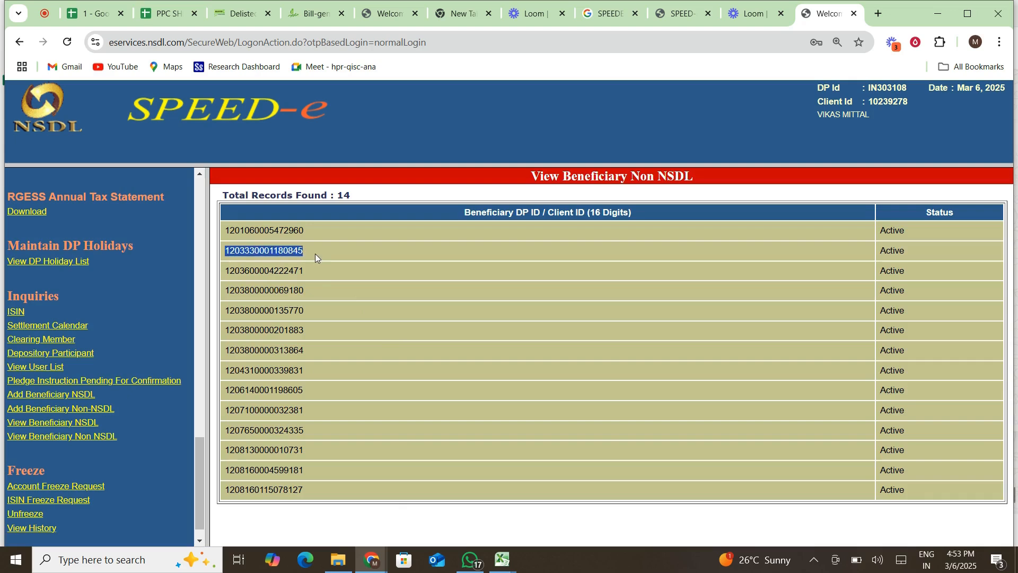
pyautogui.moveTo(197, 466); pyautogui.dragTo(220, 202)
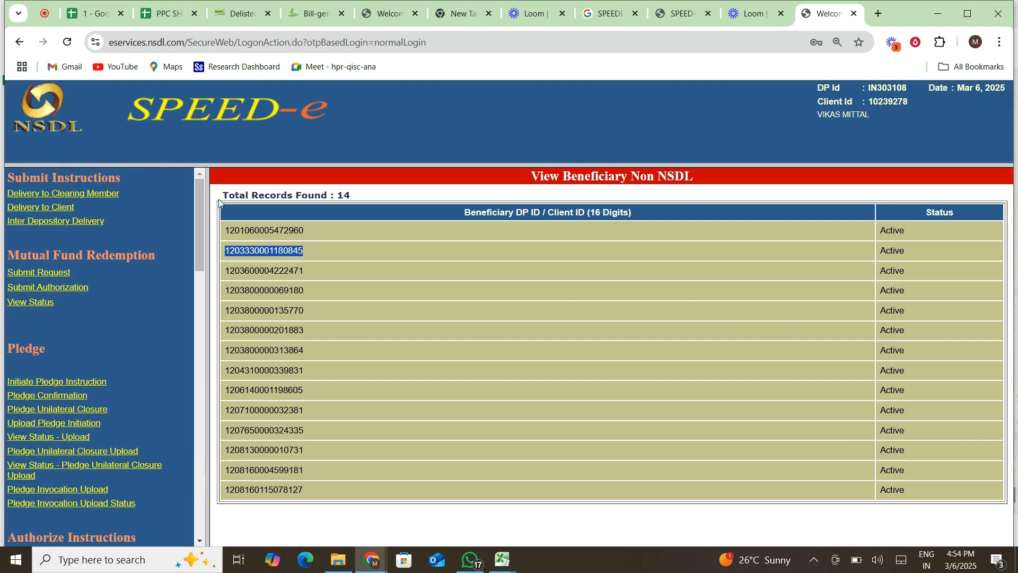
# Start an Inter Depository Delivery instruction with execution date 6 March 2025.
pyautogui.click(62, 223)
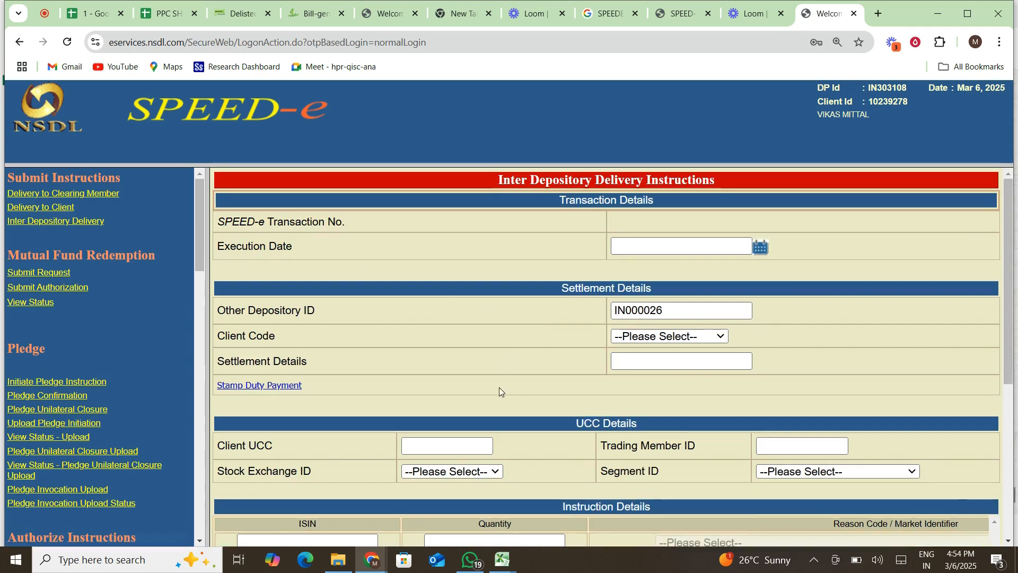
pyautogui.click(686, 250)
pyautogui.click(760, 247)
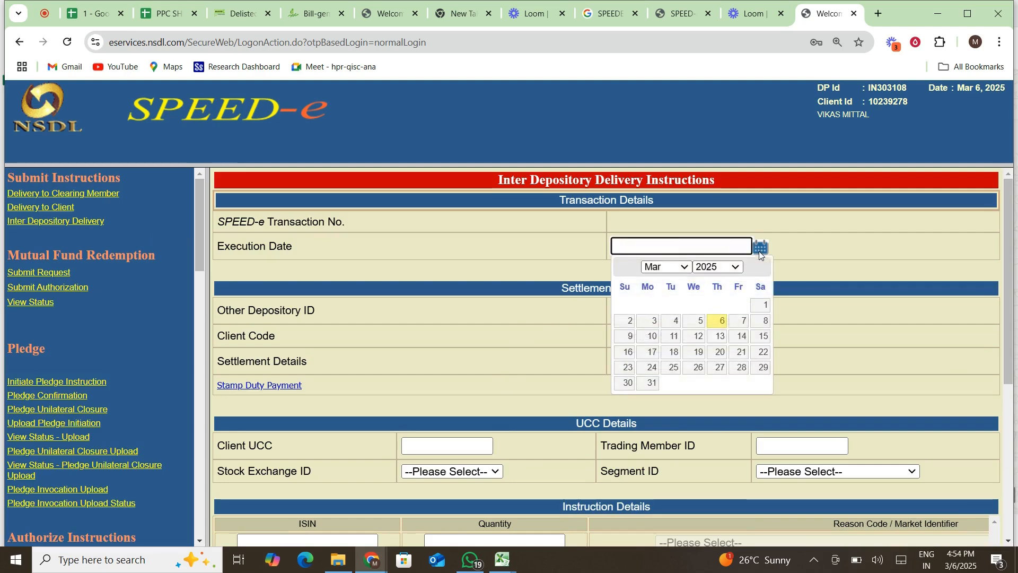
pyautogui.click(720, 324)
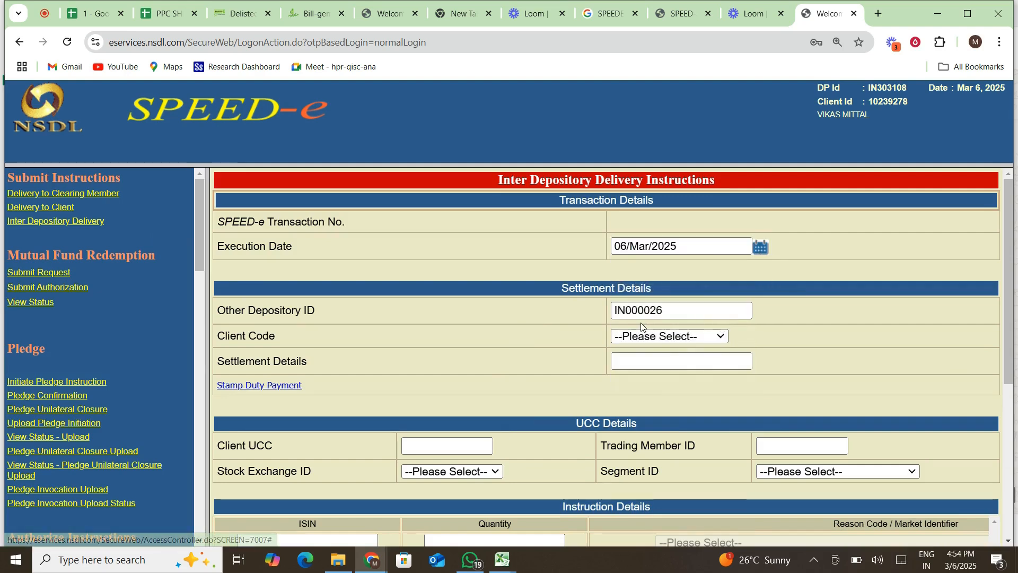
# Choose the client's code from the Client Code dropdown.
pyautogui.scroll(-1, 643, 327)
pyautogui.click(667, 297)
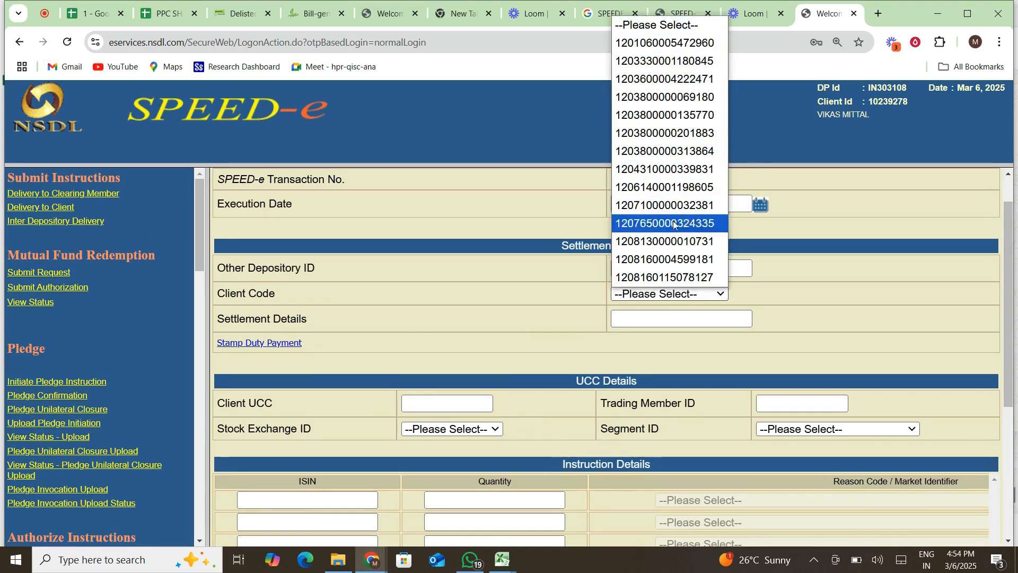
pyautogui.click(670, 60)
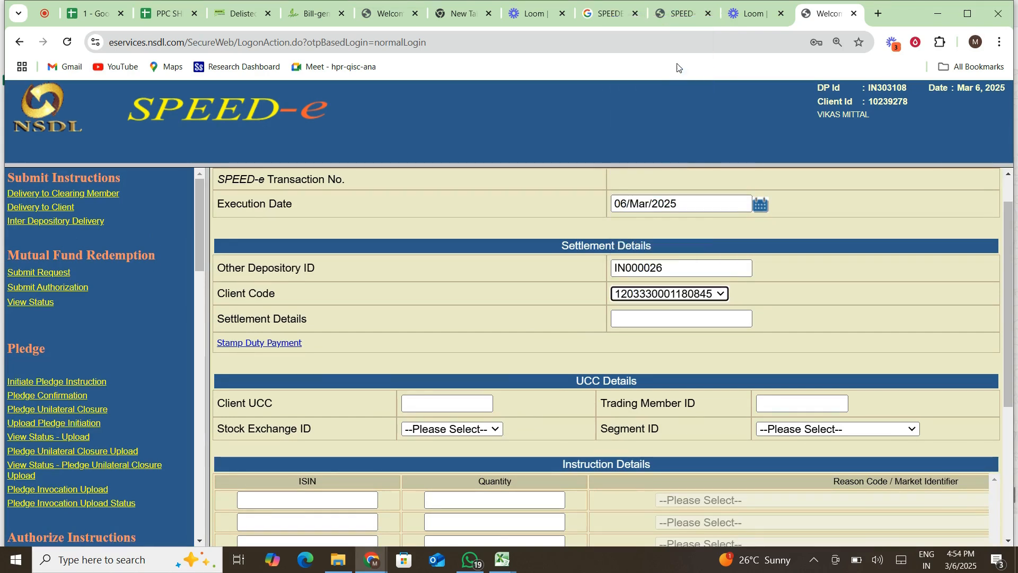
pyautogui.scroll(-1, 626, 318)
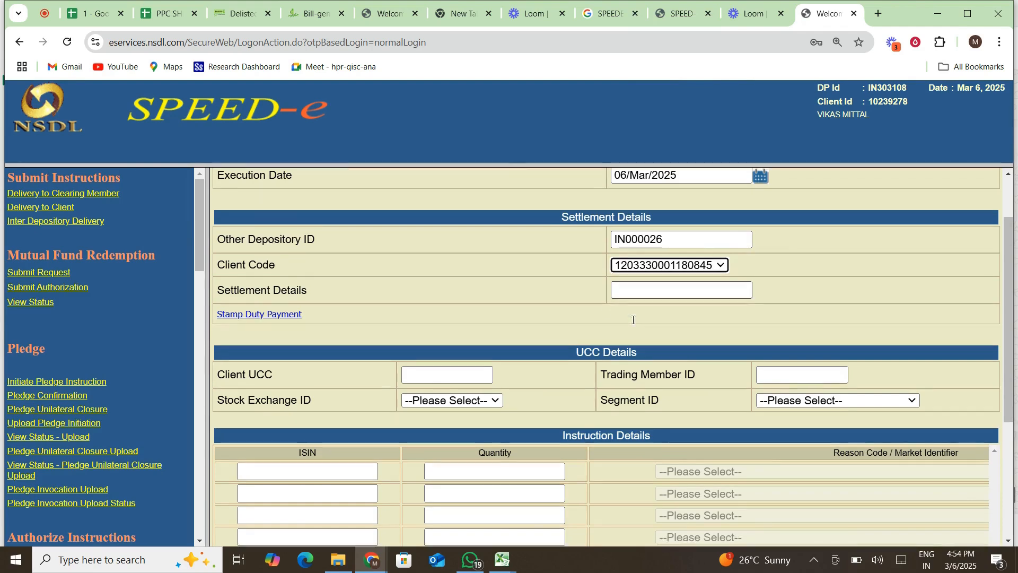
pyautogui.scroll(-2, 536, 366)
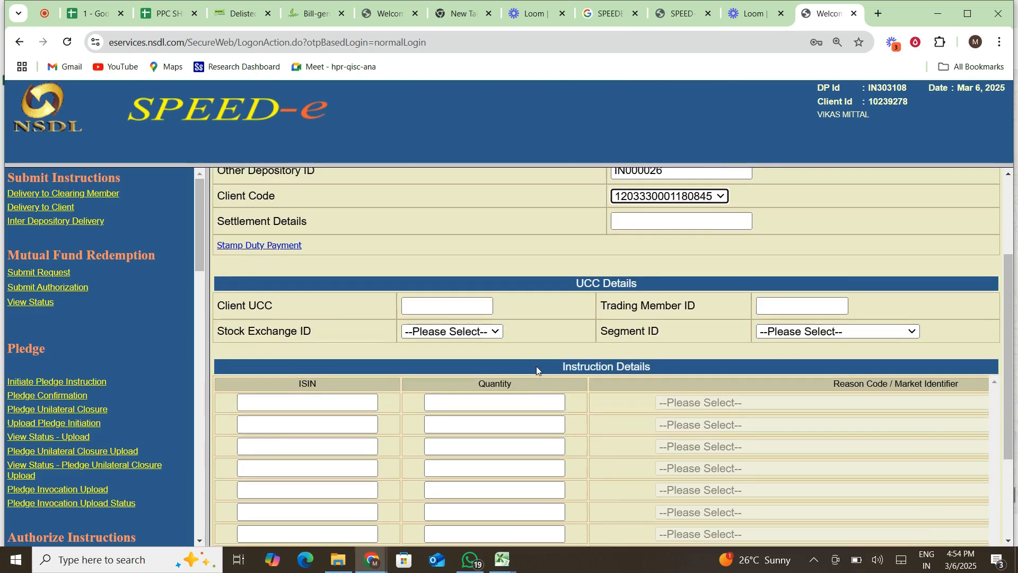
pyautogui.scroll(1, 536, 367)
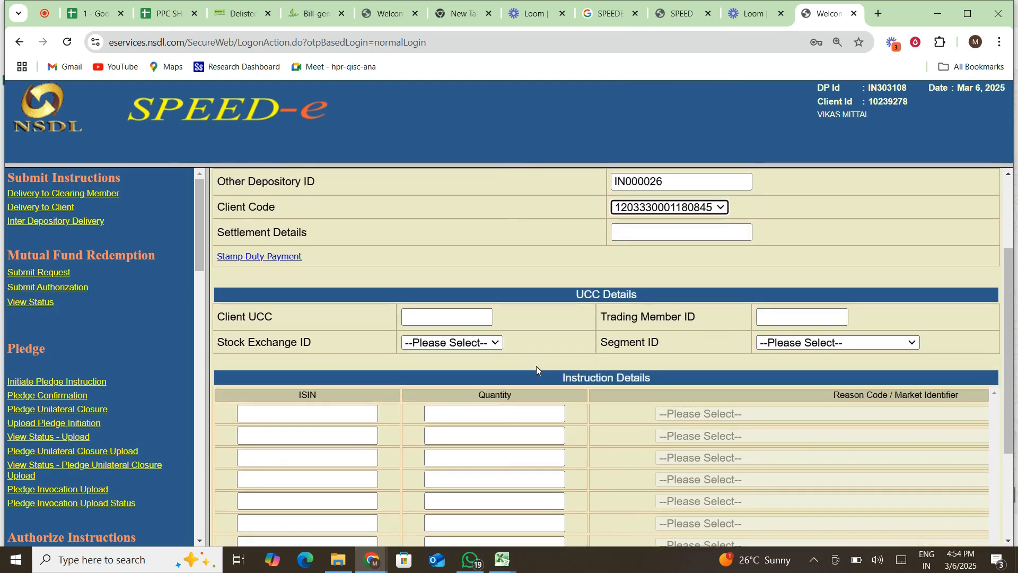
pyautogui.scroll(-2, 469, 379)
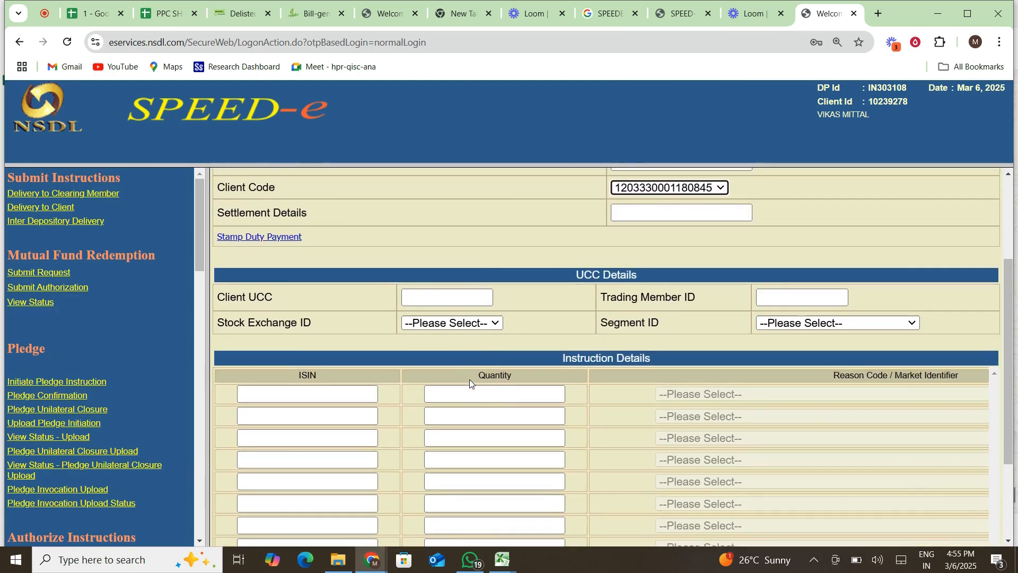
# Fill the first row with ISIN INE678L01012, quantity 100 and reason Off-market Sale.
pyautogui.click(345, 336)
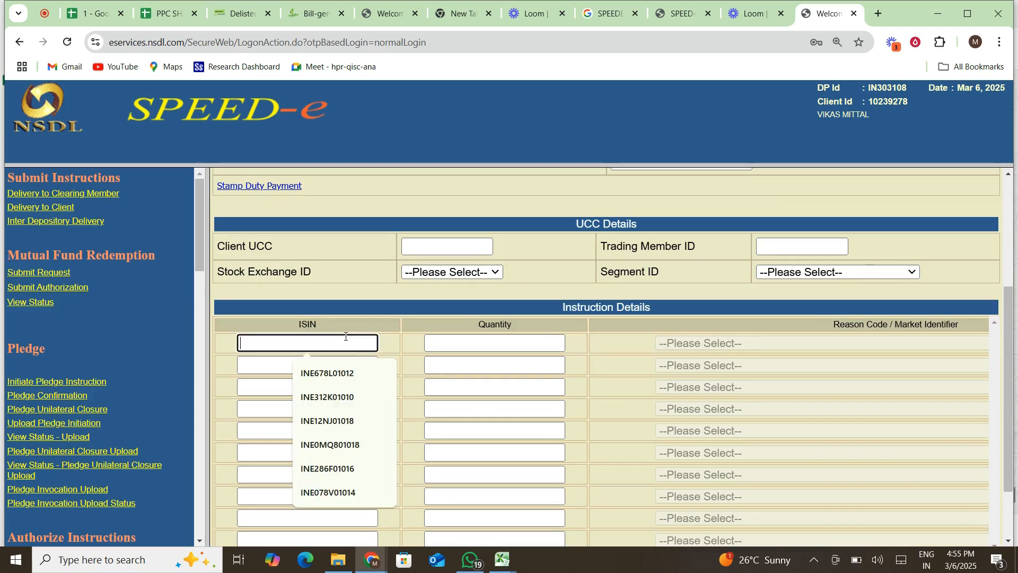
pyautogui.click(334, 369)
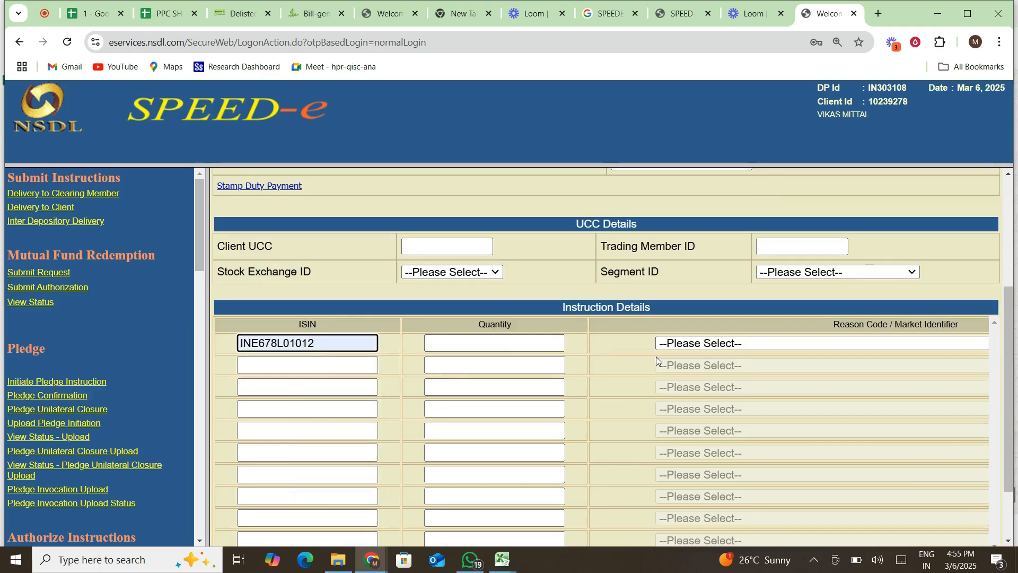
pyautogui.click(488, 340)
pyautogui.write('100')
pyautogui.hscroll(5, 714, 346)
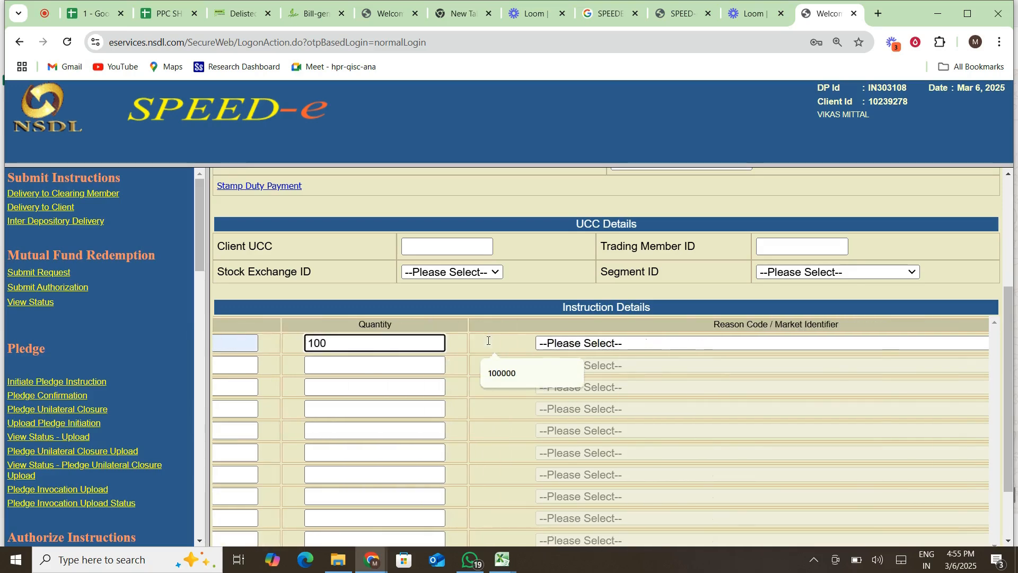
pyautogui.click(713, 346)
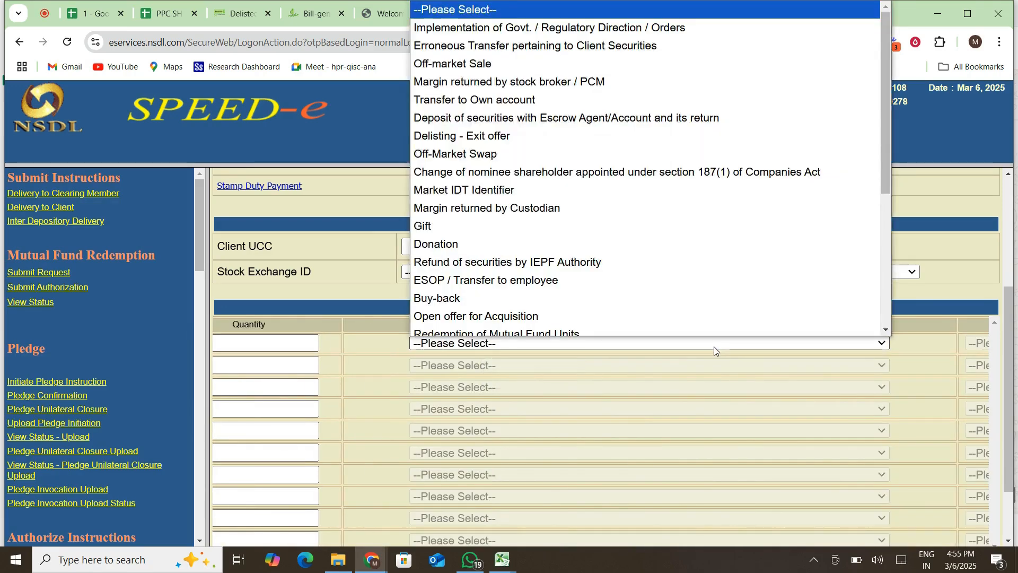
pyautogui.click(604, 63)
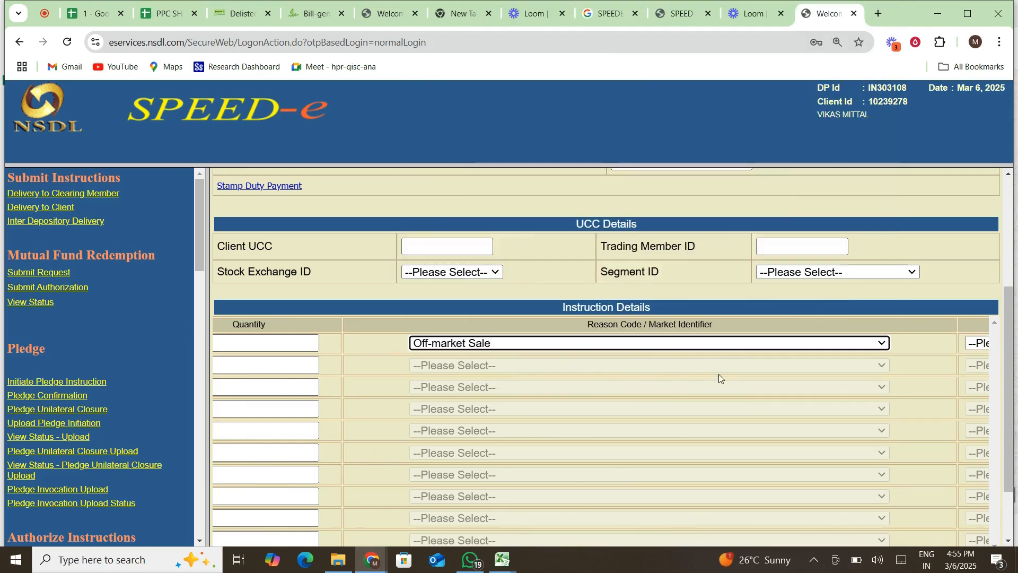
pyautogui.hscroll(5, 718, 373)
pyautogui.hscroll(3, 743, 369)
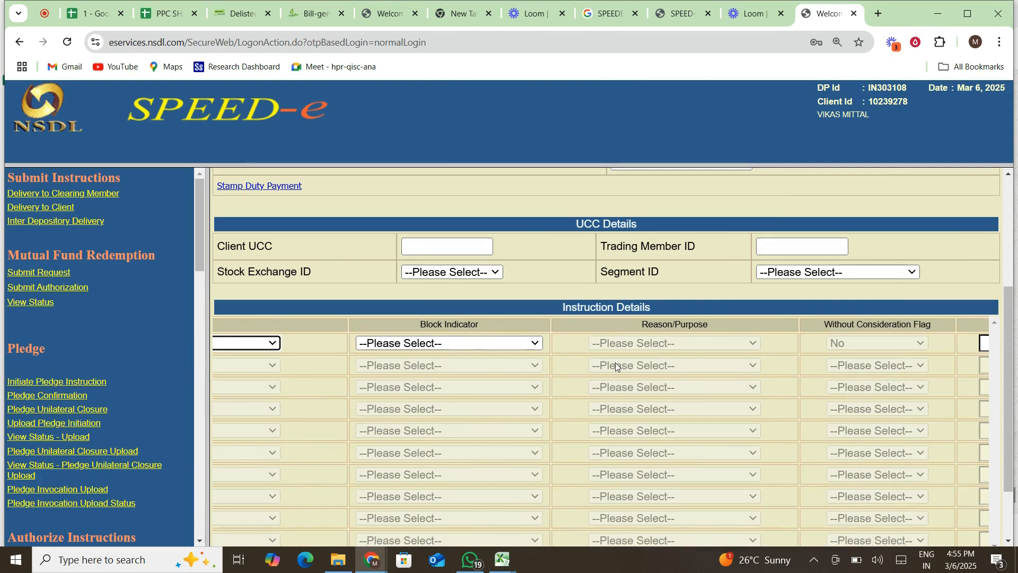
pyautogui.hscroll(6, 616, 366)
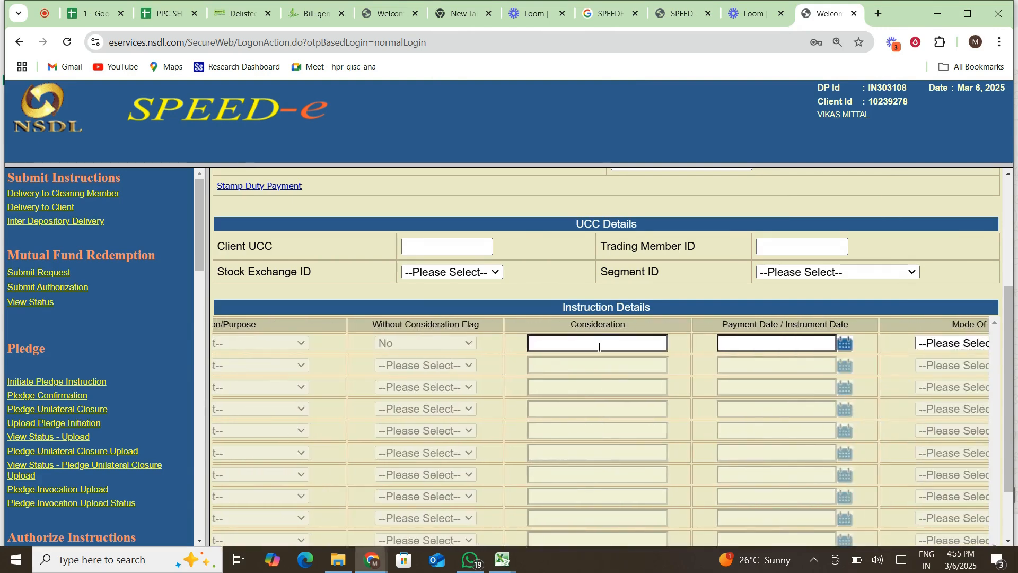
# Enter consideration 200 and payment date 06/Mar/2025 for the first row.
pyautogui.click(599, 344)
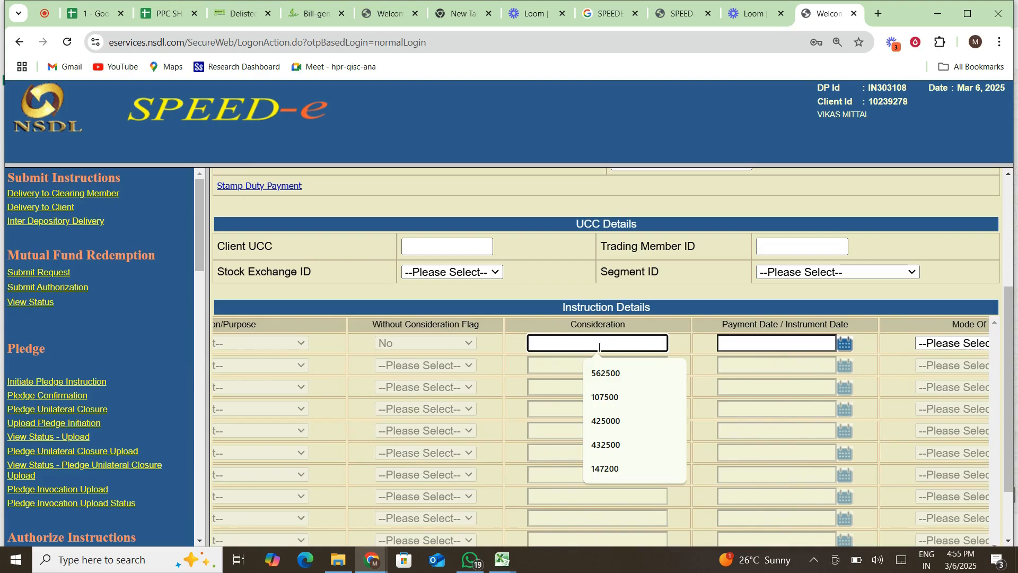
pyautogui.hscroll(-6, 469, 342)
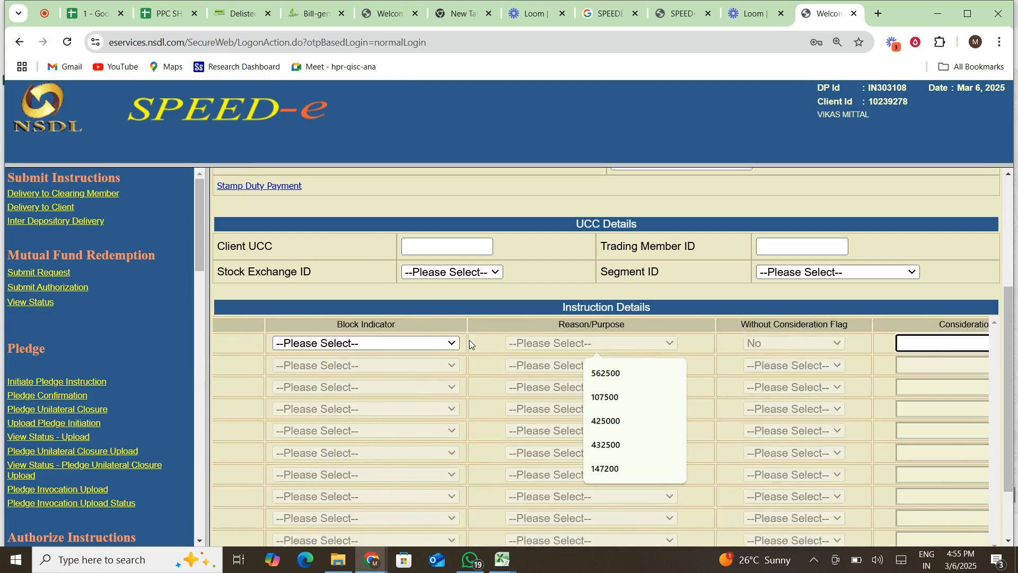
pyautogui.hscroll(-8, 469, 342)
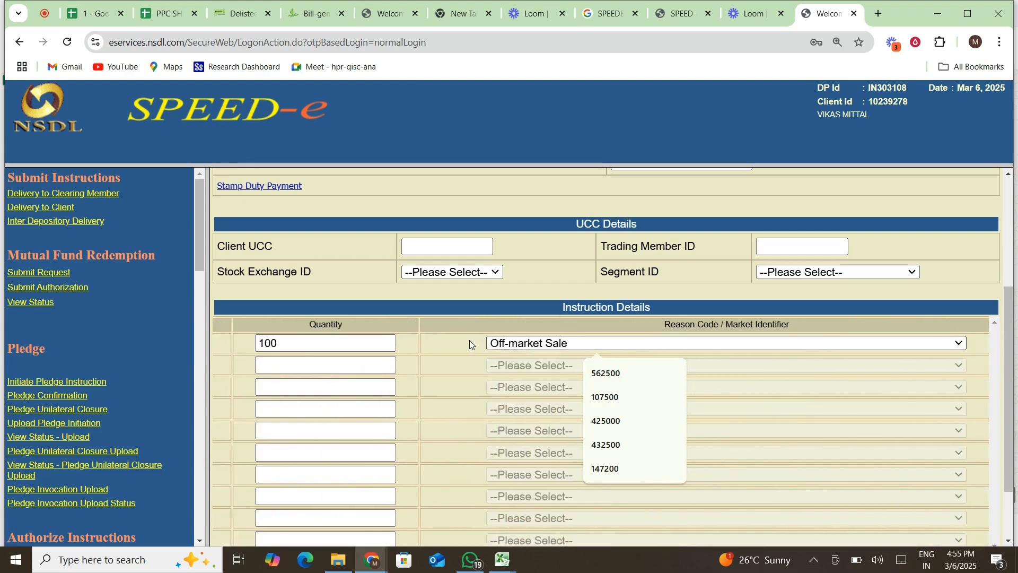
pyautogui.hscroll(8, 470, 340)
pyautogui.hscroll(8, 469, 341)
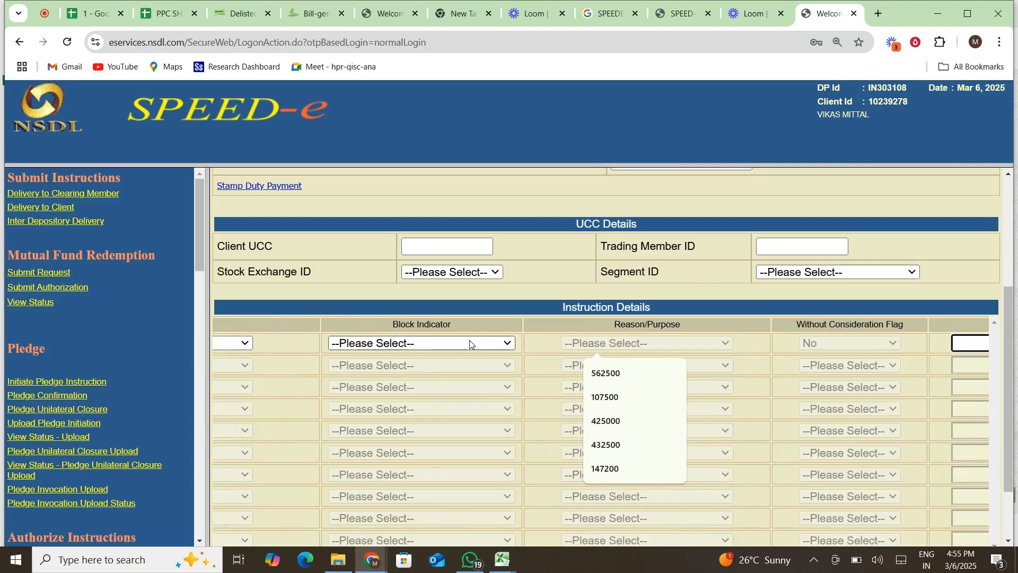
pyautogui.hscroll(-1, 470, 340)
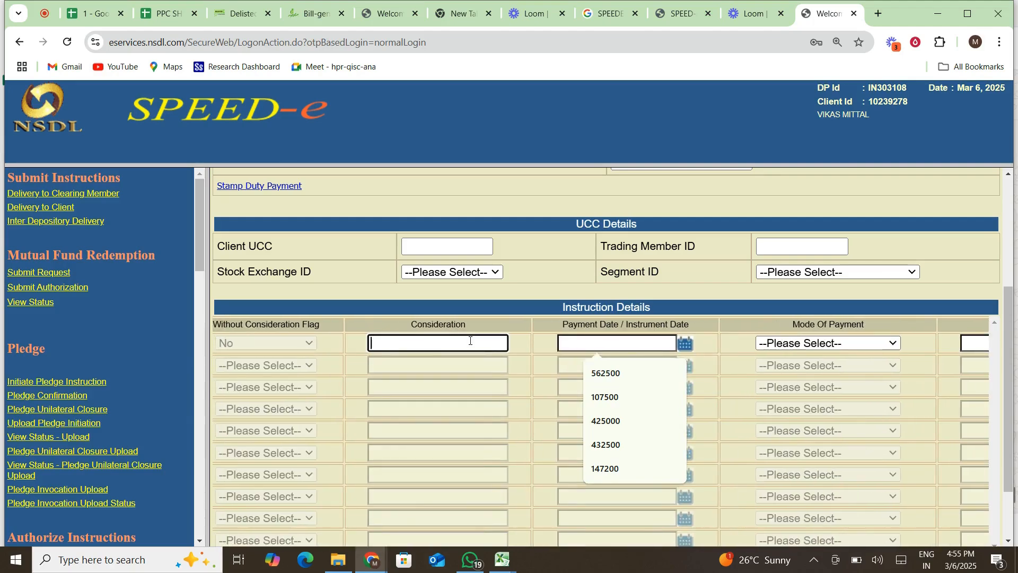
pyautogui.write('200')
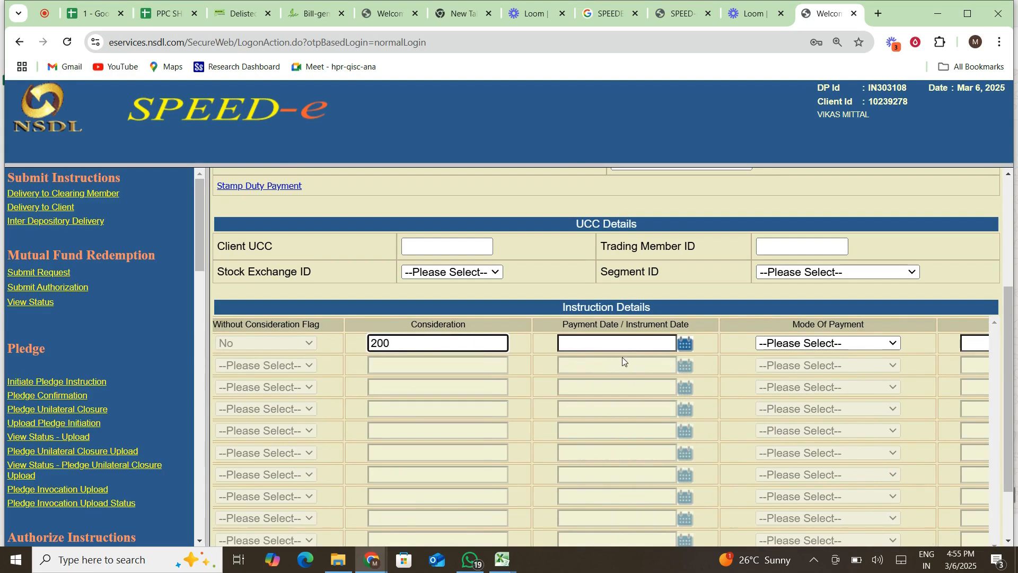
pyautogui.click(640, 342)
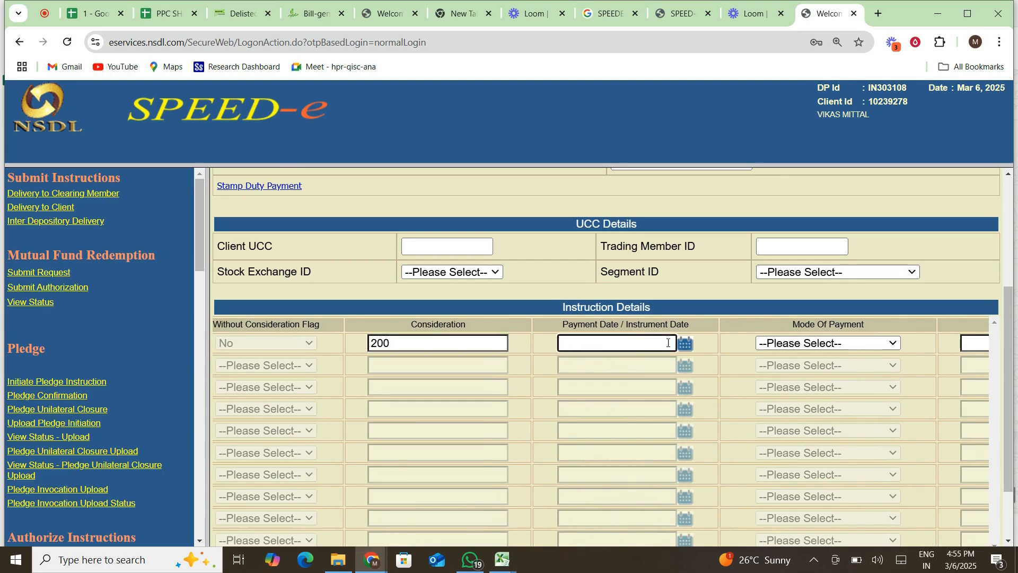
pyautogui.click(684, 345)
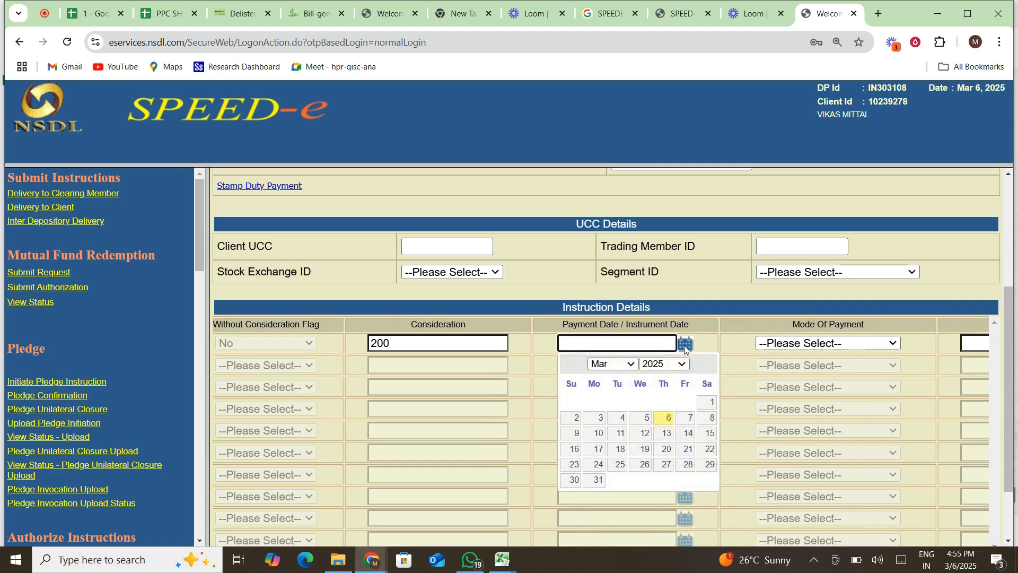
pyautogui.click(666, 419)
# Set the payment mode to ELECTRONIC PAYMENT and enter the buyer's name.
pyautogui.hscroll(3, 768, 370)
pyautogui.click(727, 347)
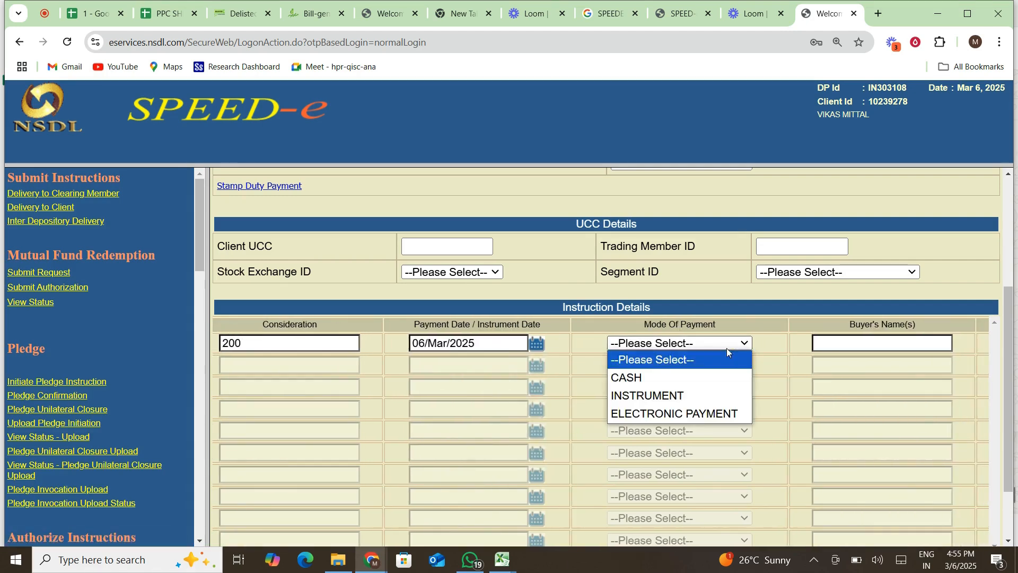
pyautogui.click(683, 412)
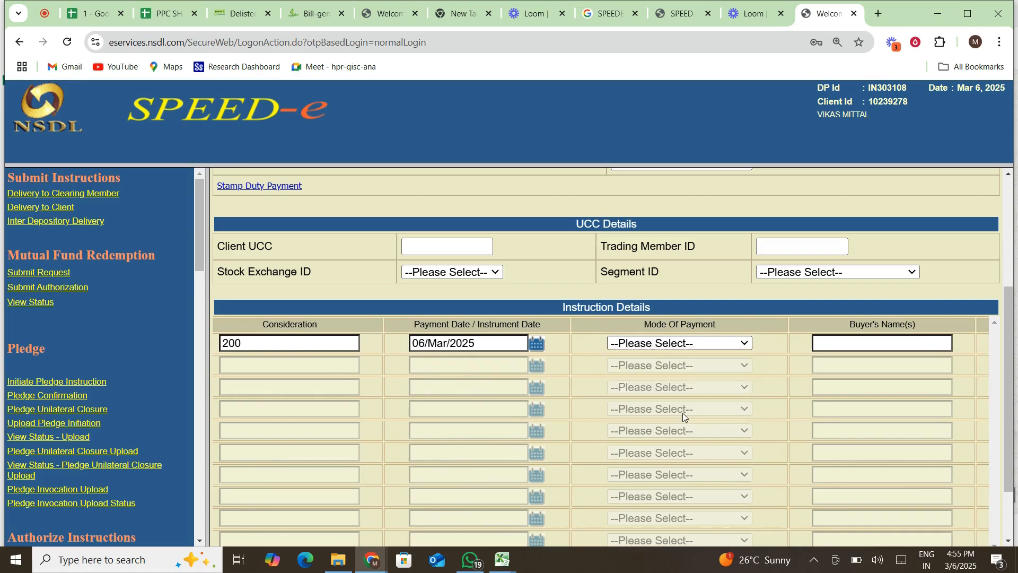
pyautogui.hscroll(5, 683, 412)
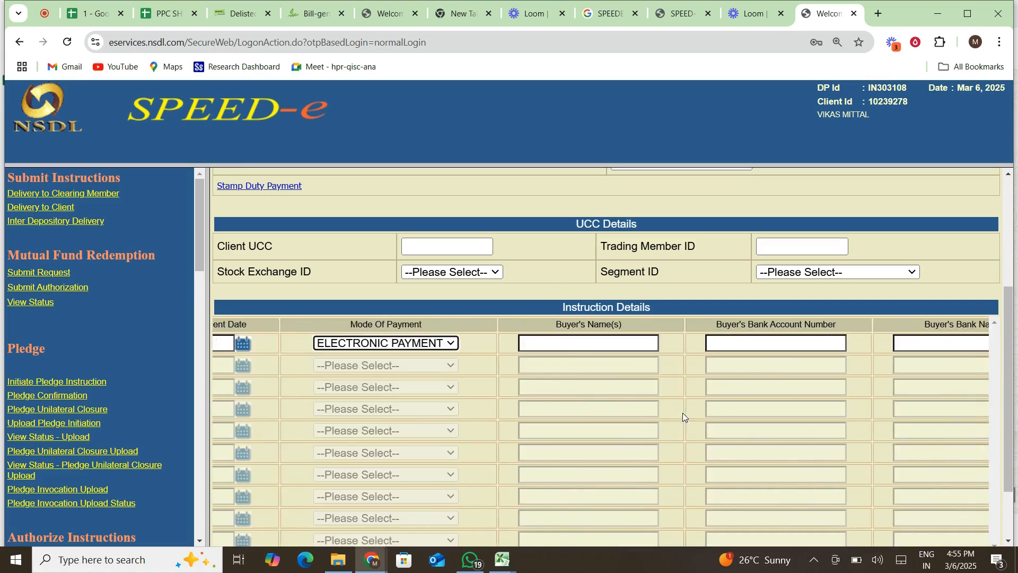
pyautogui.click(584, 337)
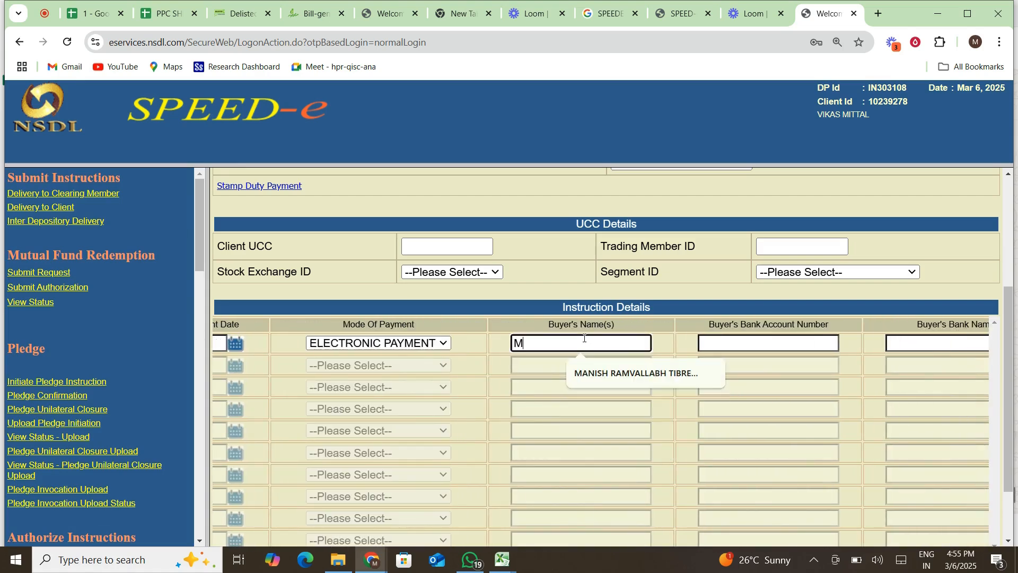
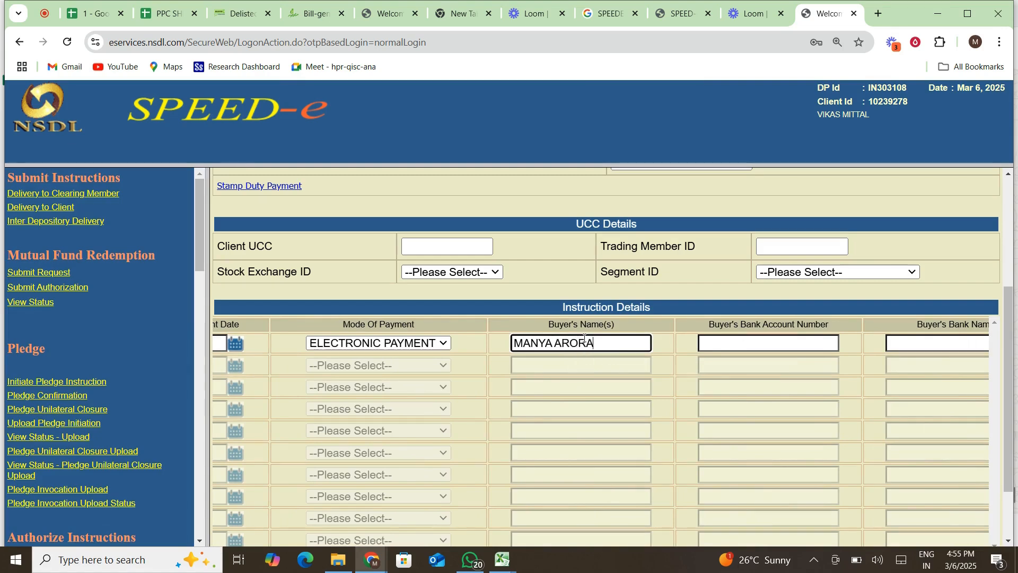
# Fill in the buyer's saved bank account, HDFC BANK, and the saved payment reference.
pyautogui.click(787, 341)
pyautogui.hscroll(3, 789, 342)
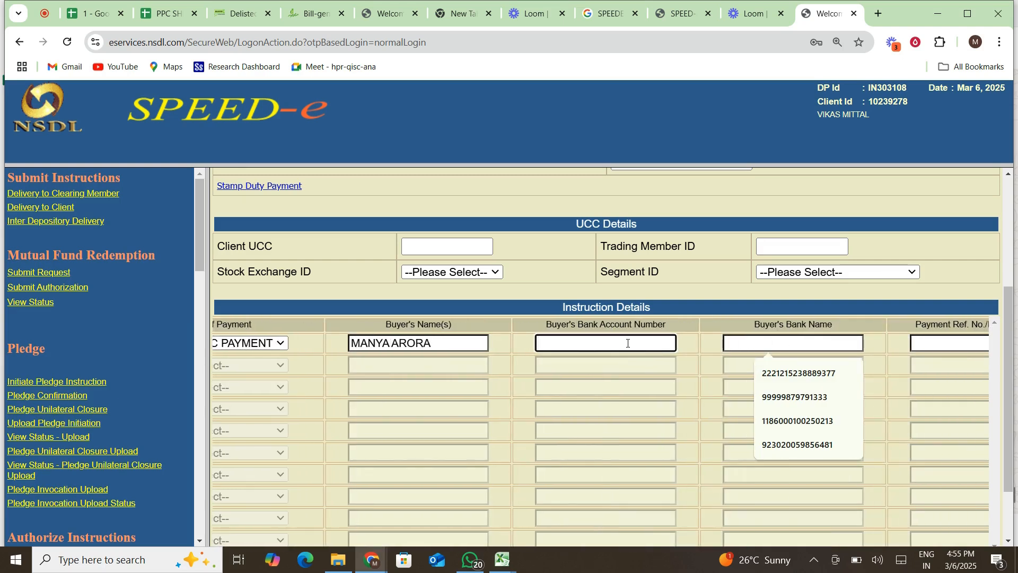
pyautogui.click(774, 395)
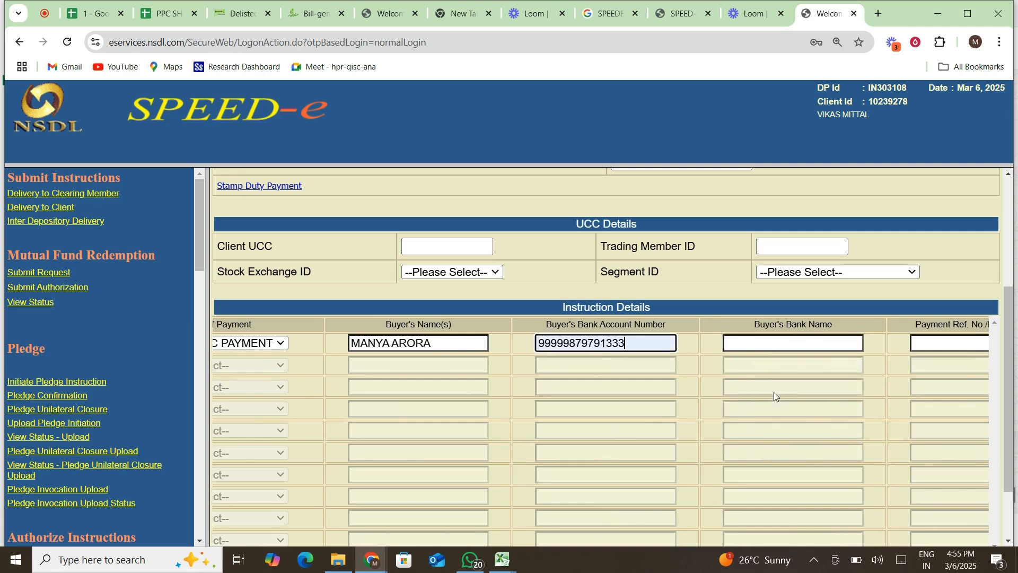
pyautogui.click(751, 348)
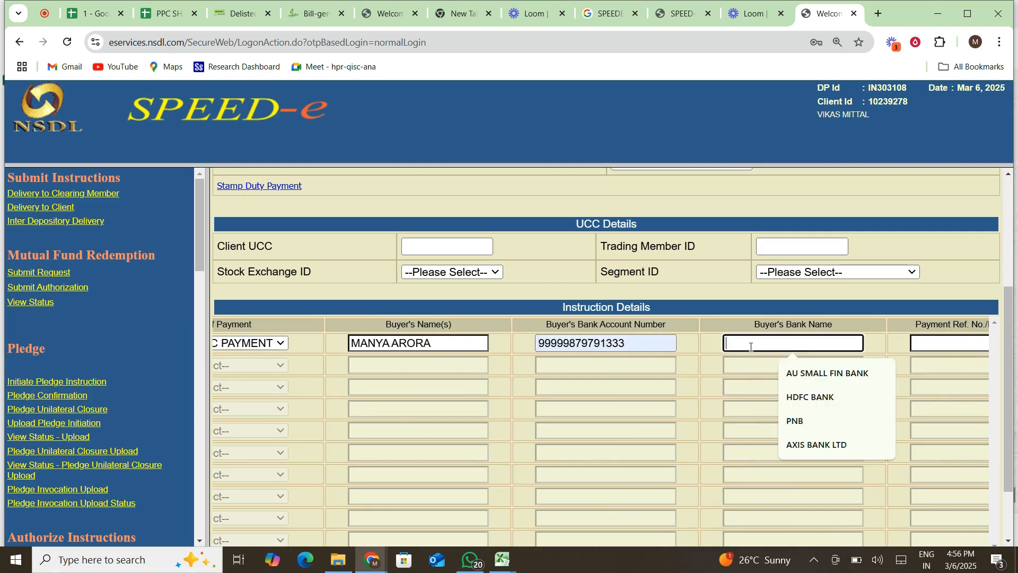
pyautogui.click(806, 399)
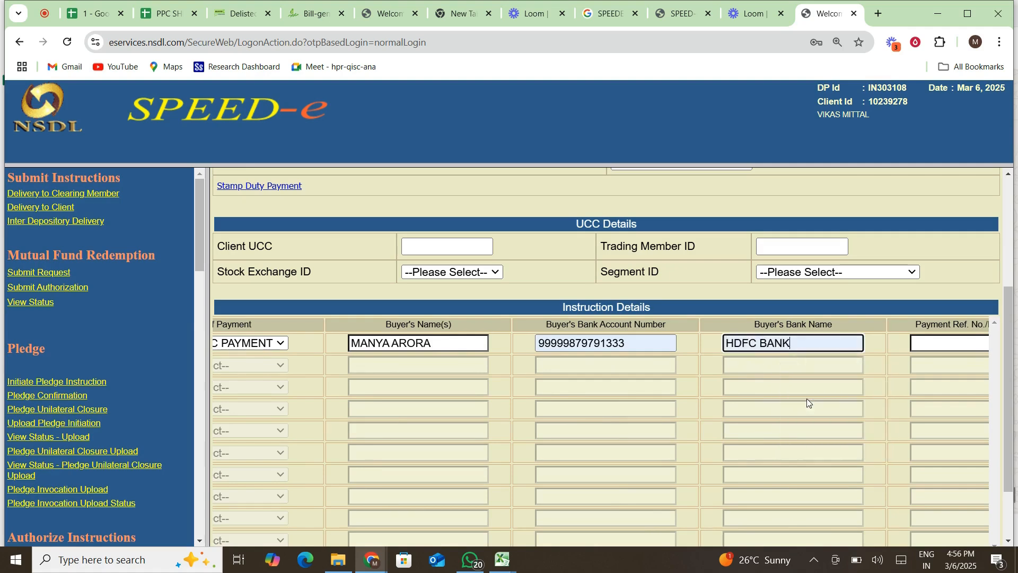
pyautogui.press('Tab')
pyautogui.click(705, 343)
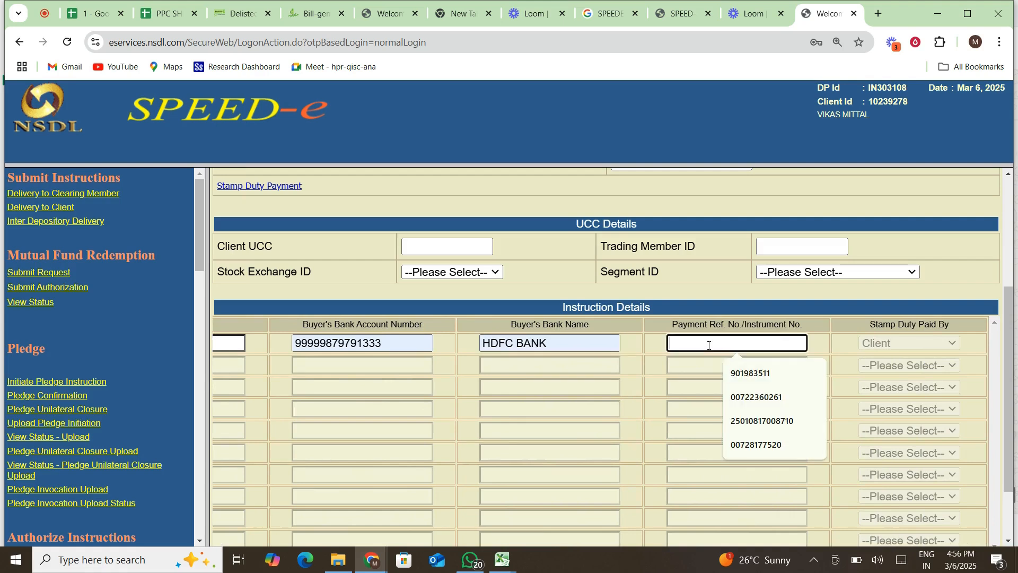
pyautogui.click(754, 373)
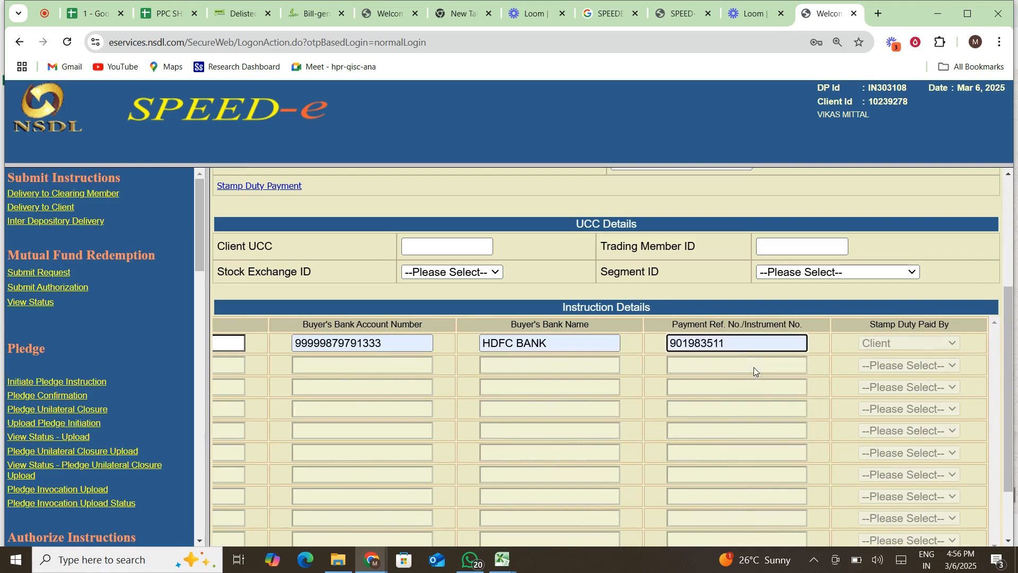
pyautogui.click(896, 348)
# Review the confirmation page's tables and select the SPEED-e transaction number for copying.
pyautogui.hscroll(-2, 717, 374)
pyautogui.scroll(-2, 717, 375)
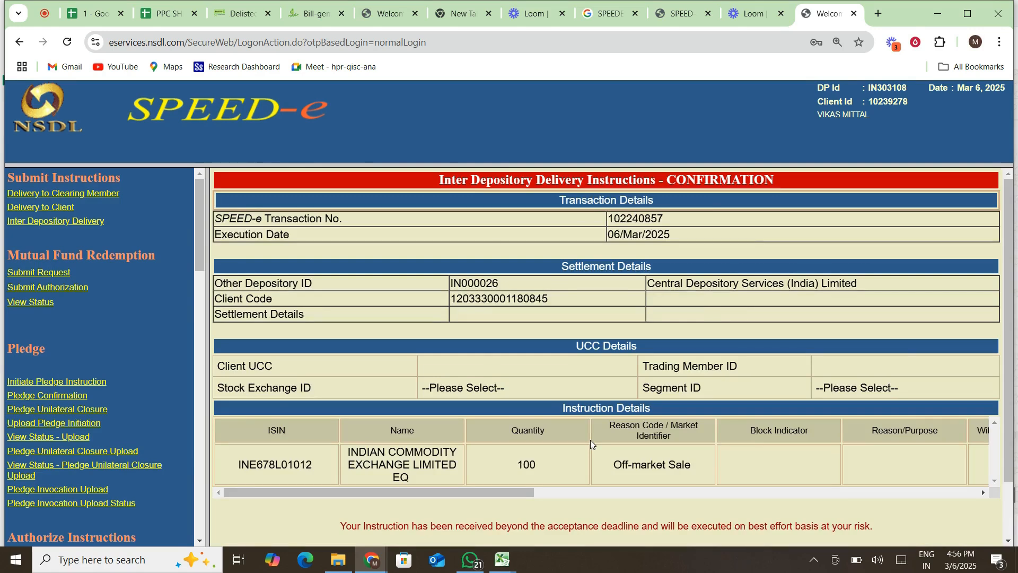
pyautogui.scroll(-2, 591, 440)
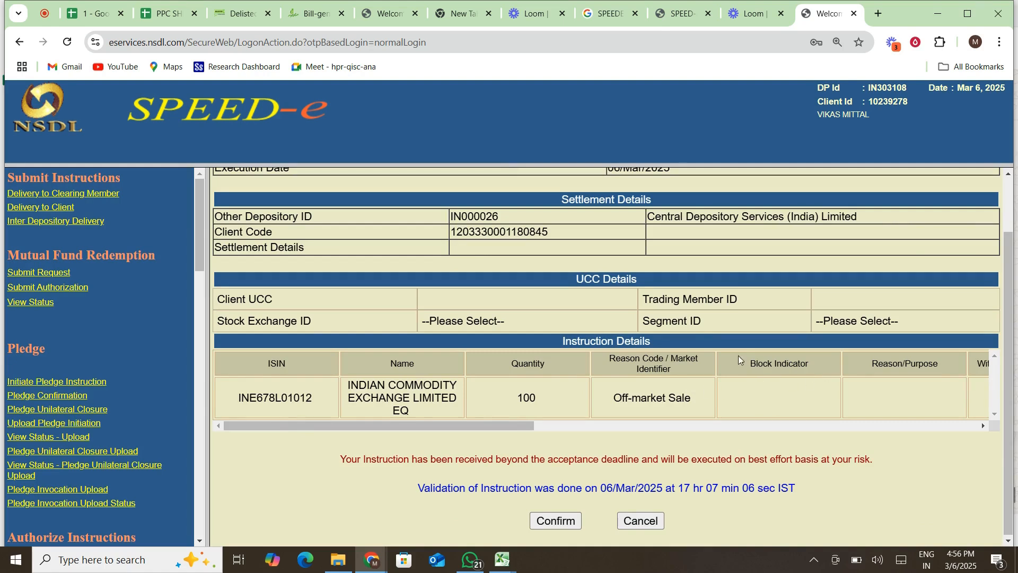
pyautogui.scroll(1, 686, 332)
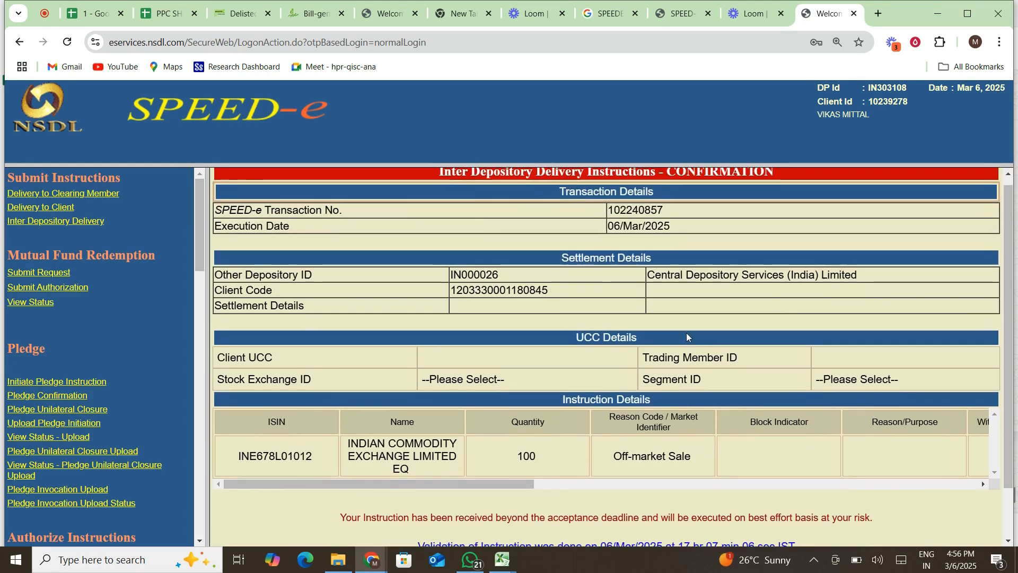
pyautogui.scroll(-1, 686, 332)
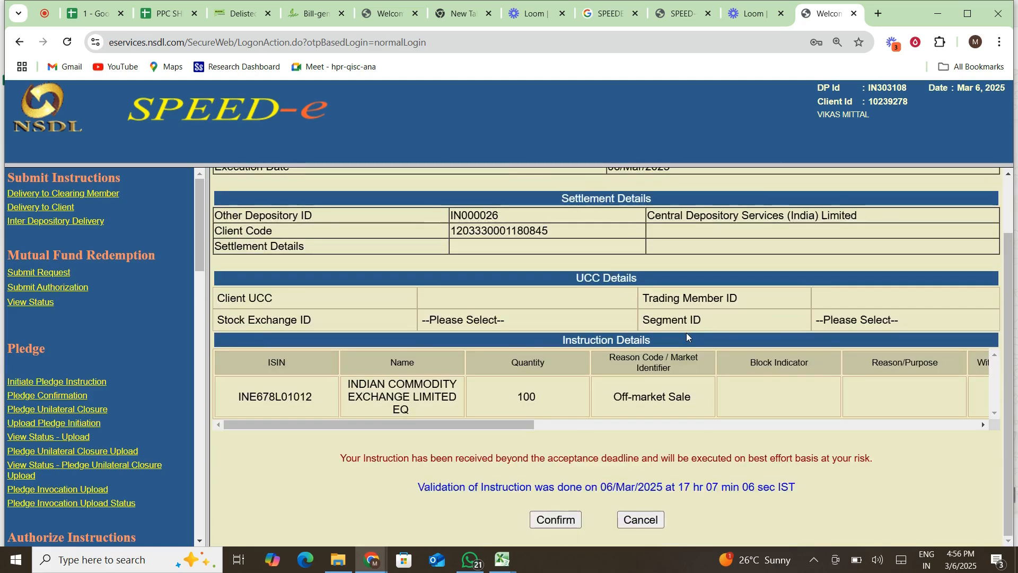
pyautogui.scroll(1, 490, 396)
pyautogui.scroll(-1, 490, 397)
pyautogui.hscroll(5, 829, 386)
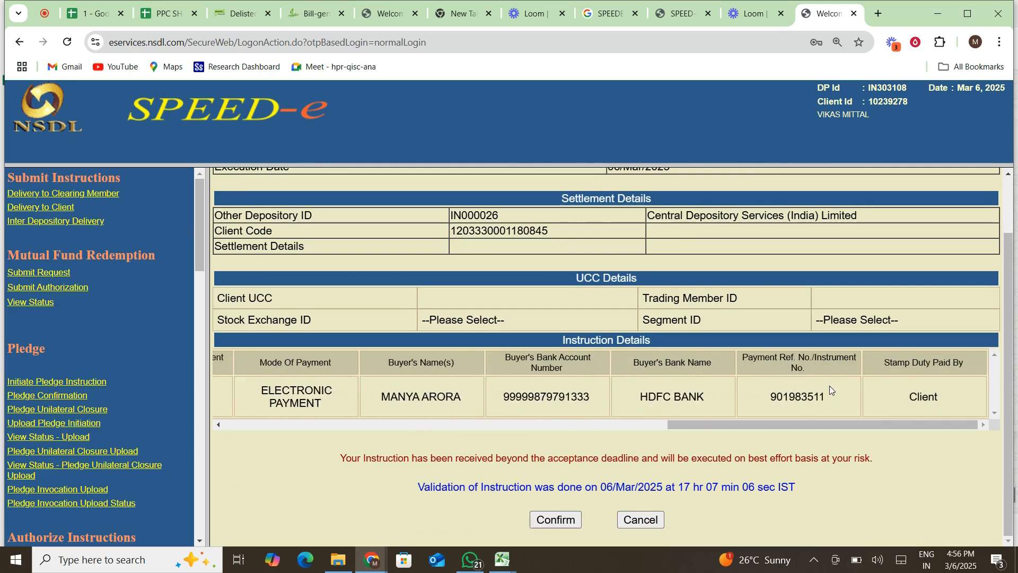
pyautogui.hscroll(-5, 830, 386)
pyautogui.scroll(1, 829, 386)
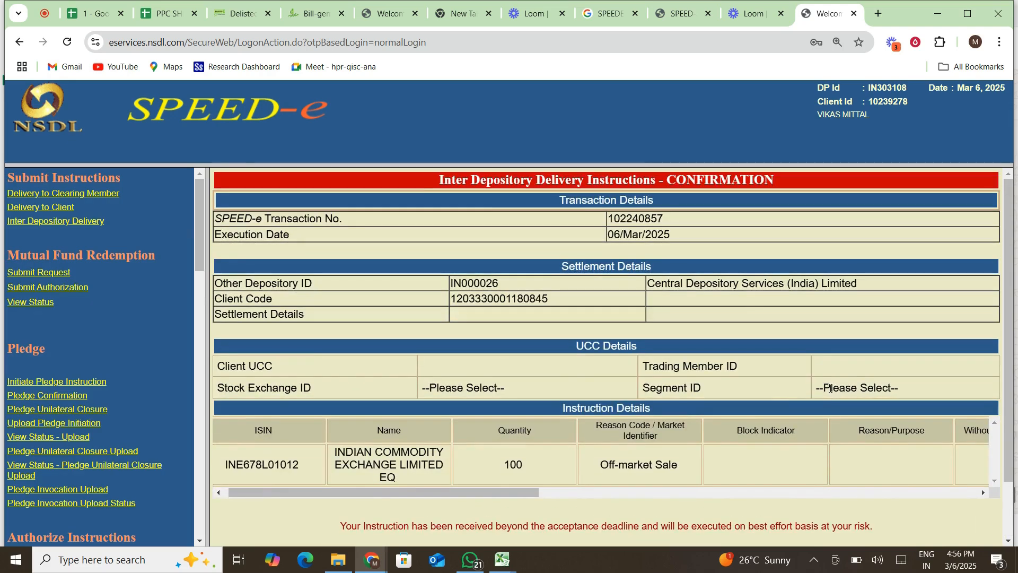
pyautogui.scroll(-1, 829, 386)
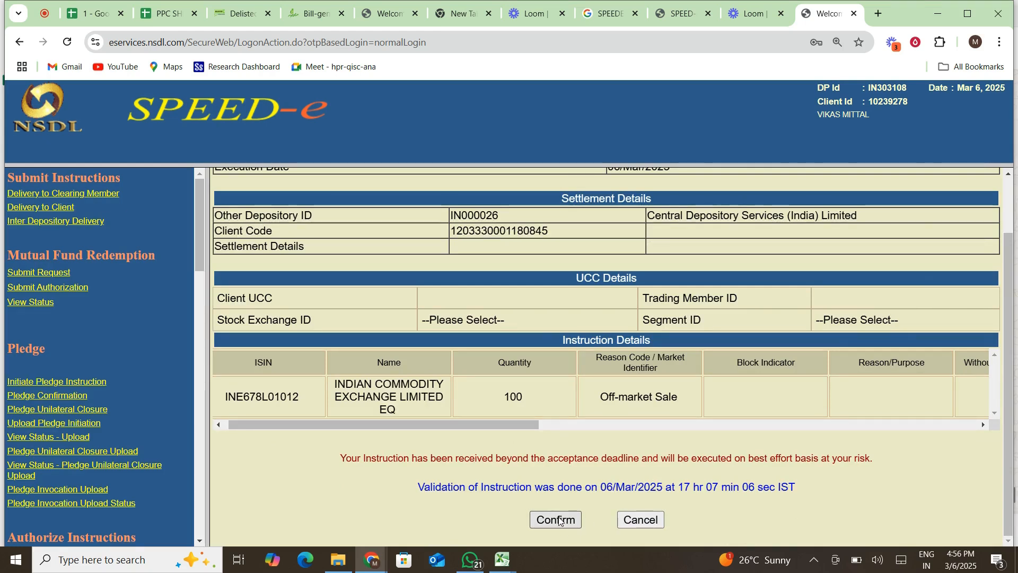
pyautogui.scroll(1, 559, 521)
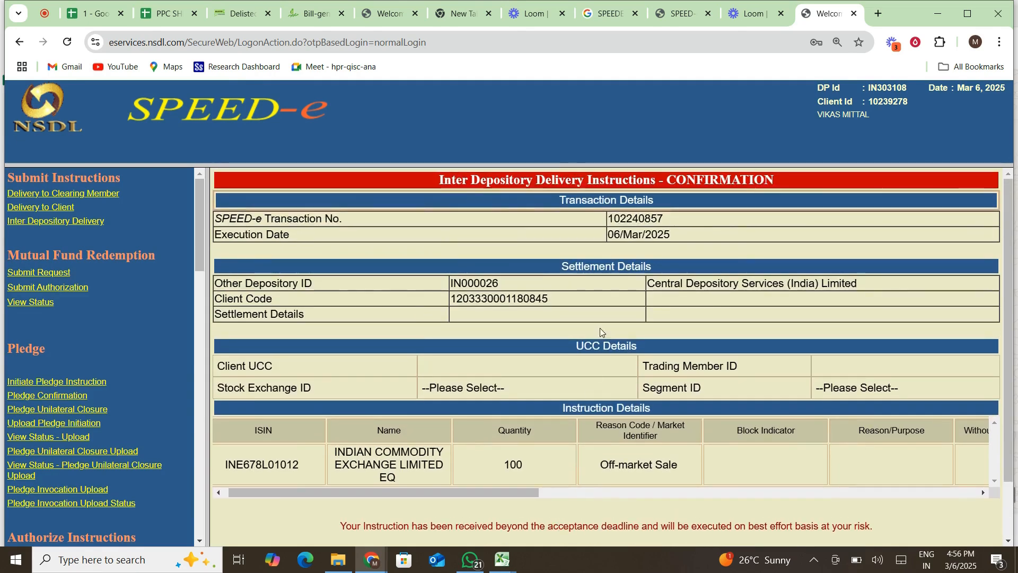
pyautogui.moveTo(608, 218); pyautogui.dragTo(666, 222)
pyautogui.hotkey('ctrl', 'c')
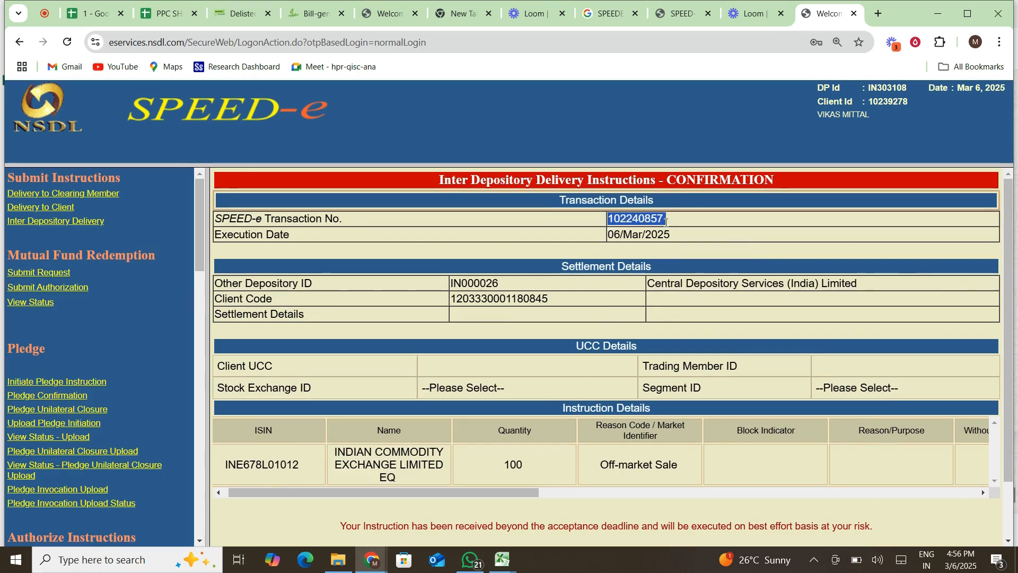
pyautogui.scroll(-2, 469, 320)
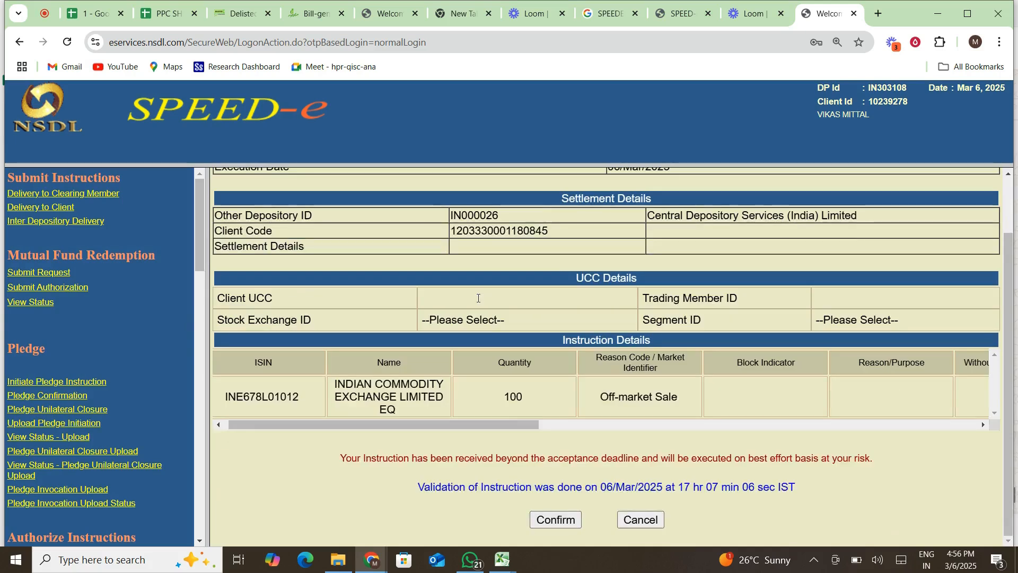
# Confirm the delivery instruction and digitally sign it with the signer's certificate.
pyautogui.click(552, 523)
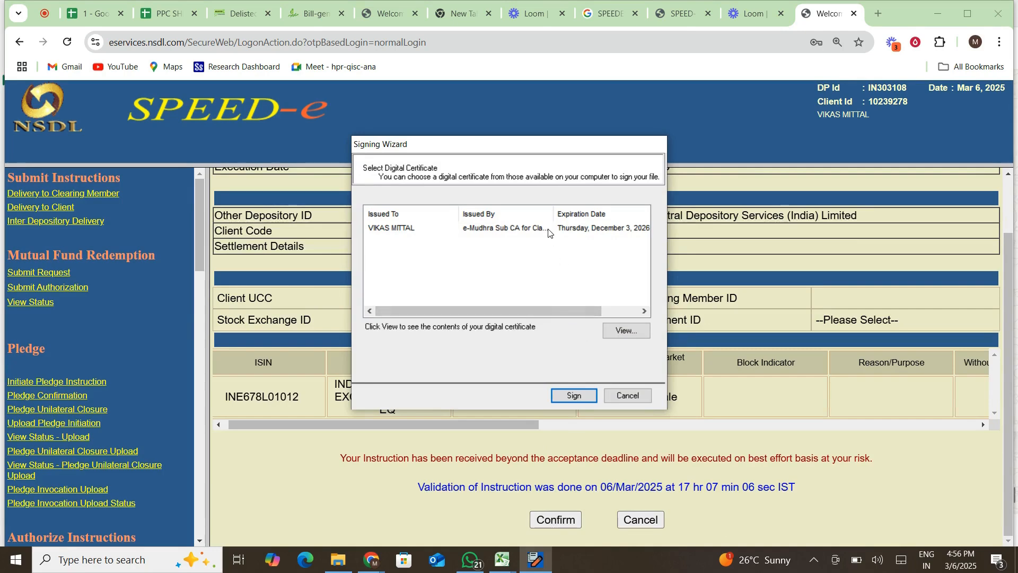
pyautogui.click(515, 232)
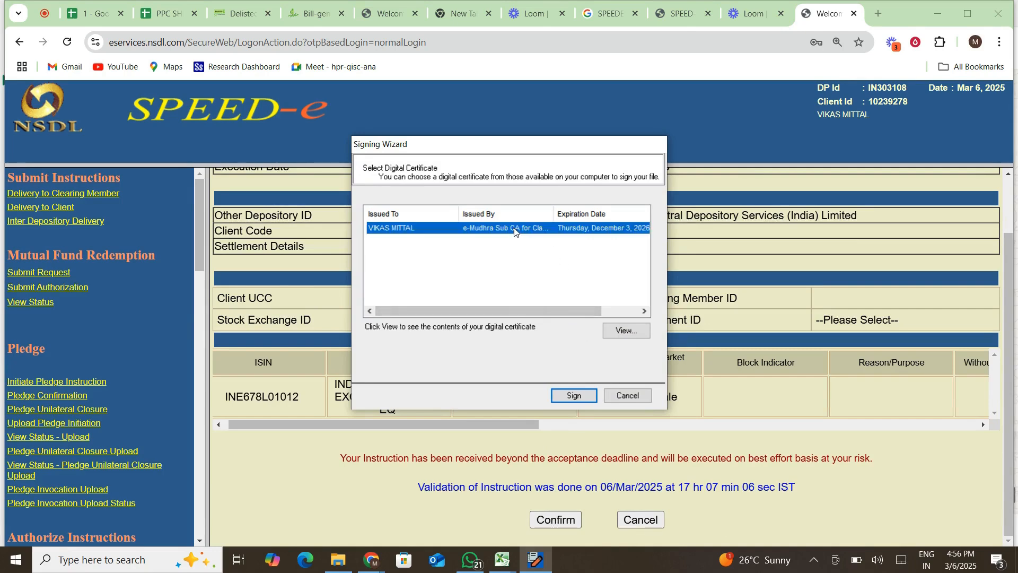
pyautogui.click(573, 396)
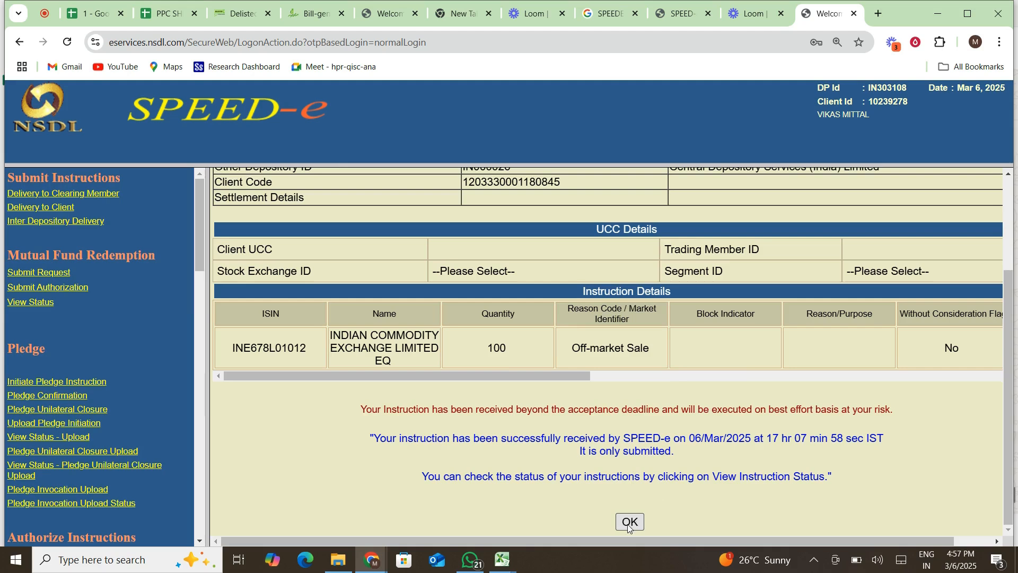
pyautogui.hscroll(2, 756, 398)
pyautogui.hscroll(-2, 756, 397)
pyautogui.hscroll(2, 756, 398)
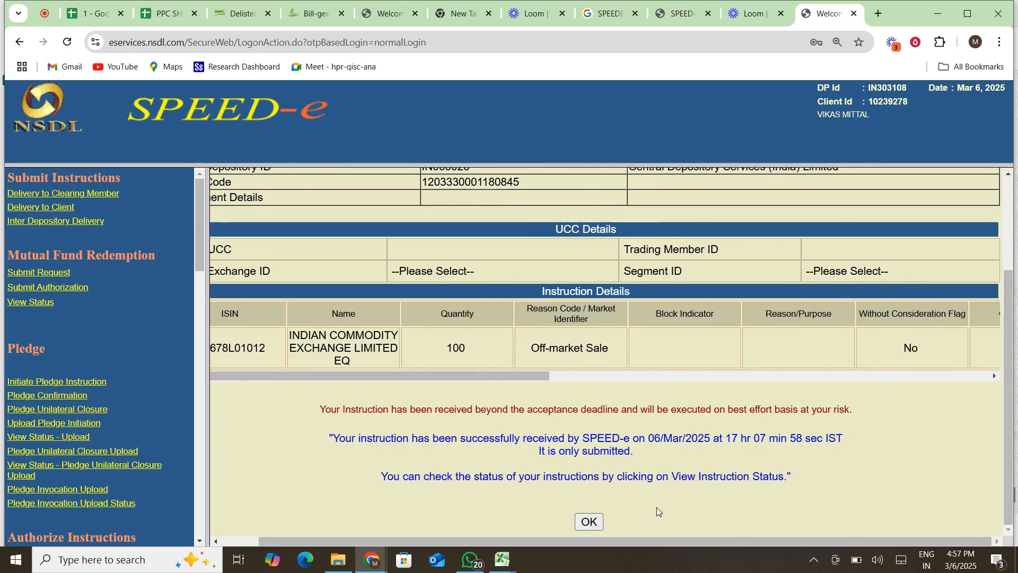
# Dismiss the submission message and scroll the left menu down to View Instructions.
pyautogui.click(597, 523)
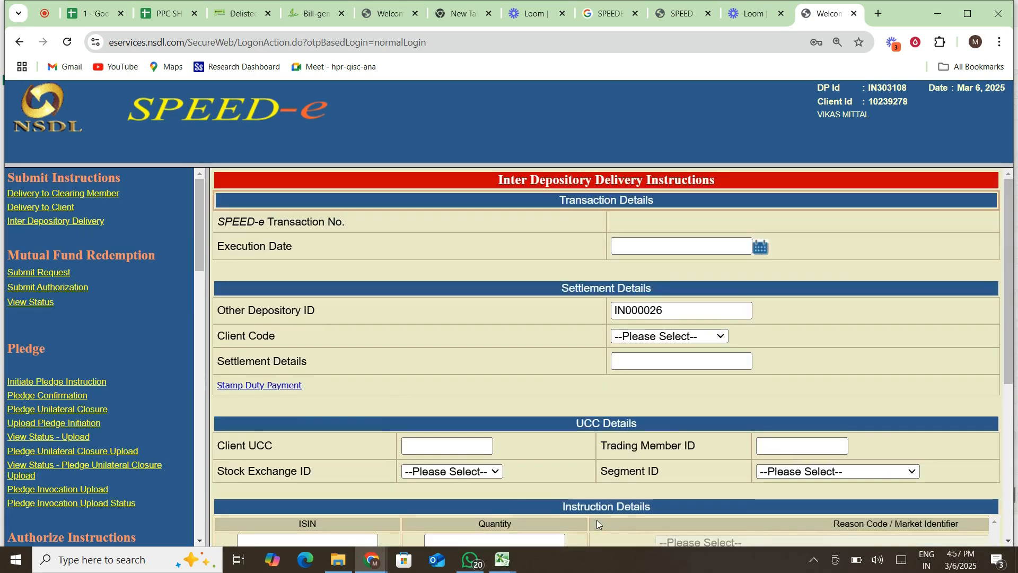
pyautogui.scroll(-5, 394, 416)
pyautogui.scroll(5, 394, 415)
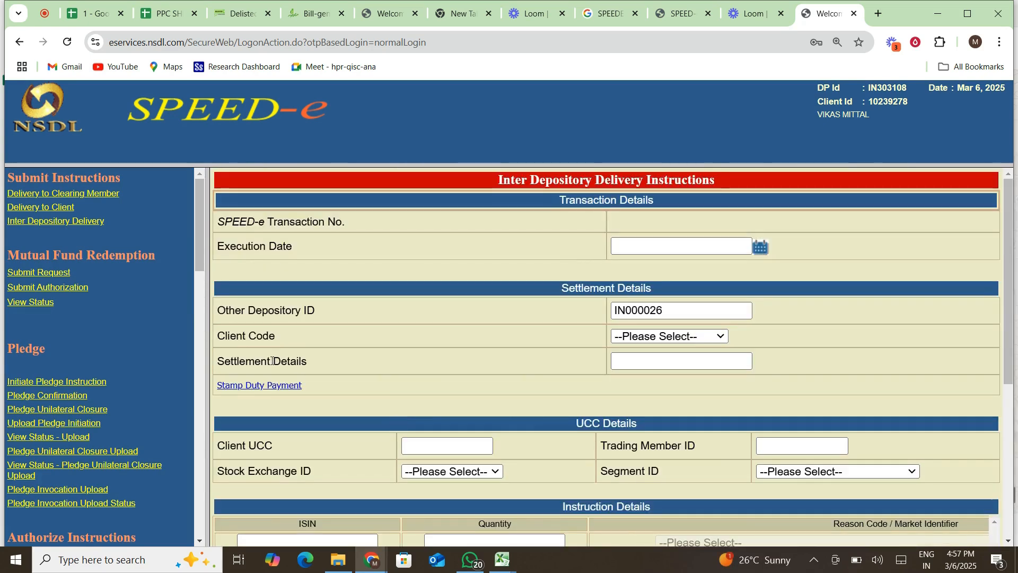
pyautogui.moveTo(202, 226); pyautogui.dragTo(190, 326)
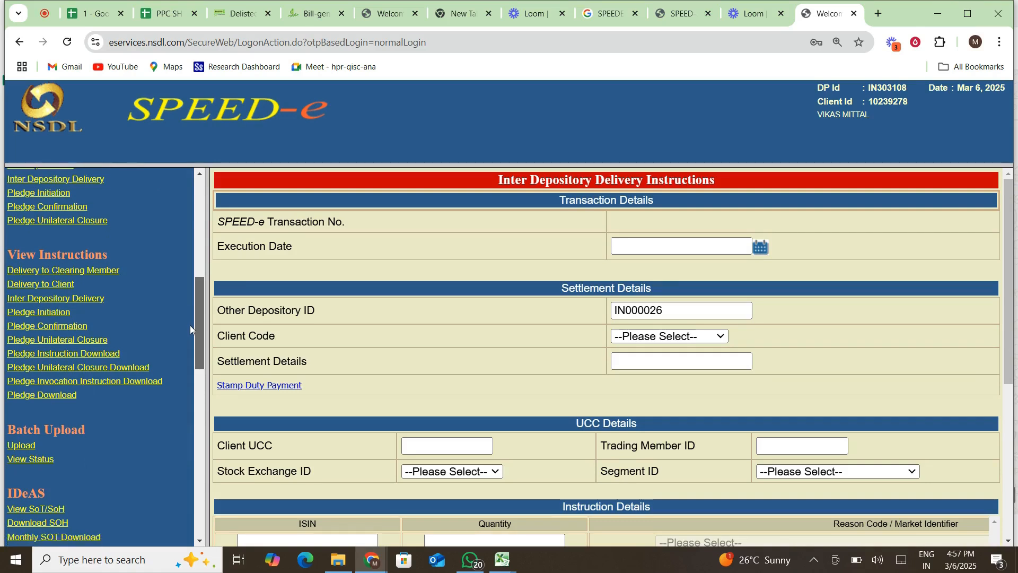
pyautogui.click(42, 296)
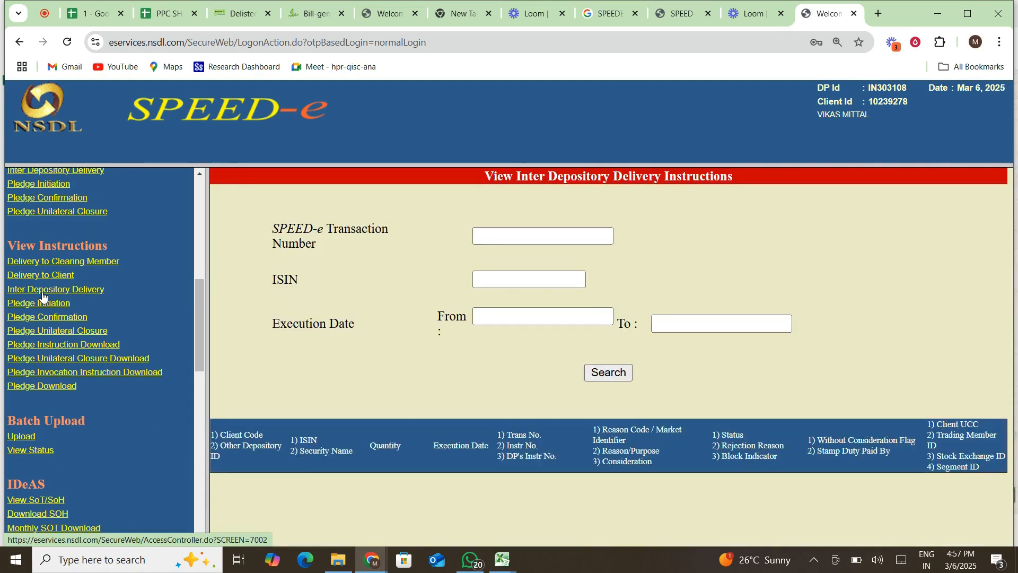
pyautogui.click(573, 237)
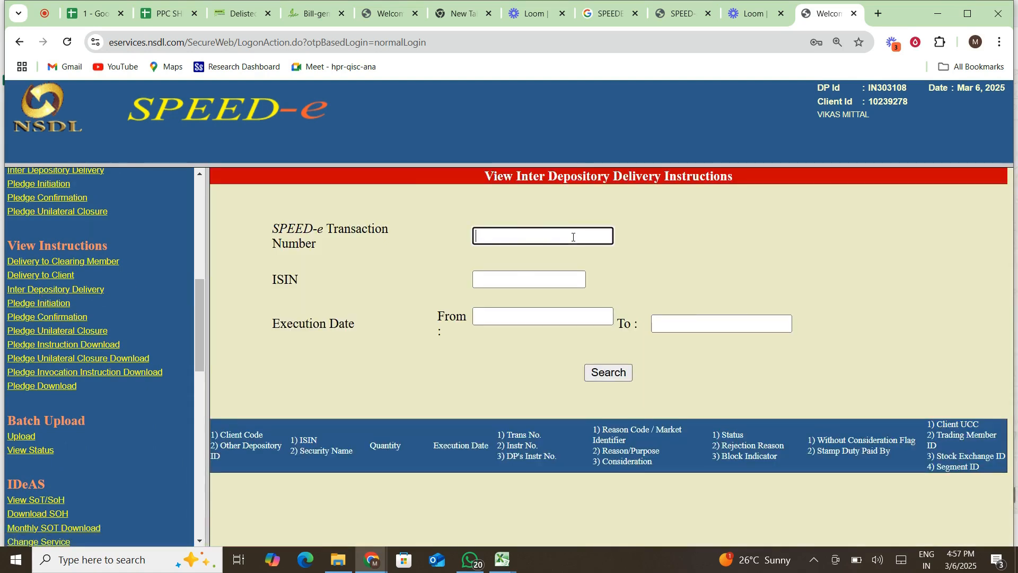
pyautogui.hotkey('ctrl', 'v')
pyautogui.click(616, 373)
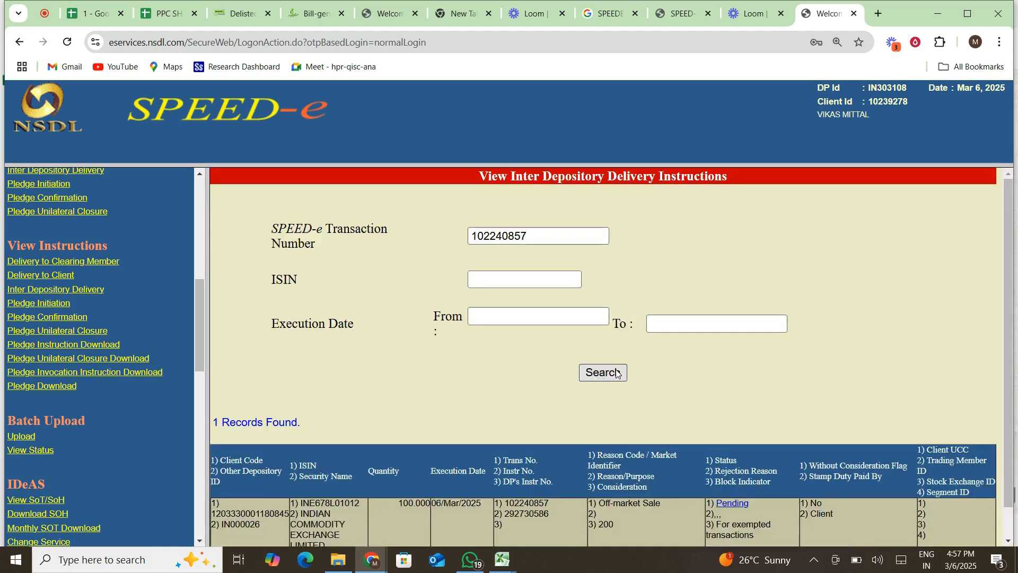
pyautogui.scroll(-1, 226, 525)
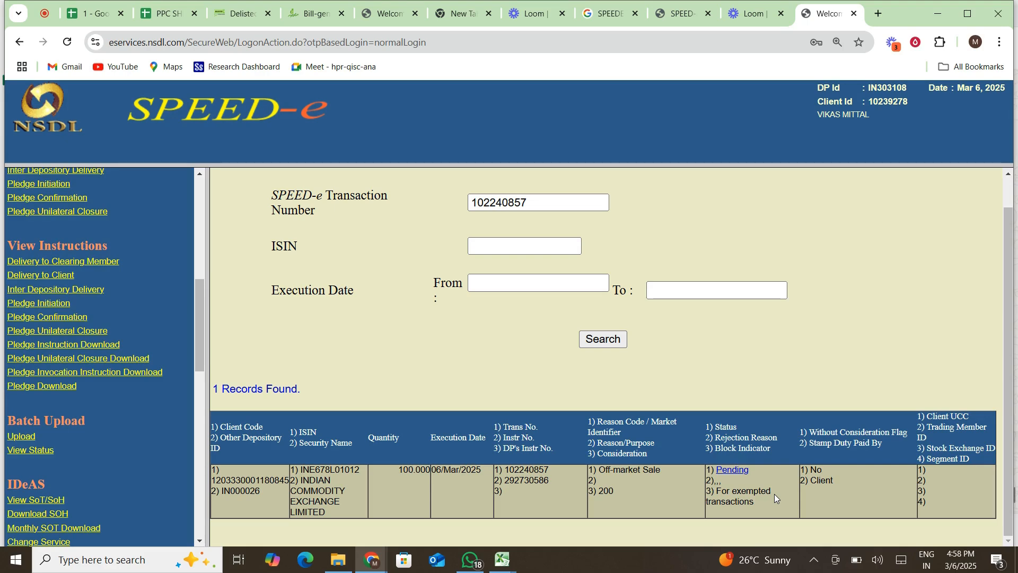
pyautogui.hscroll(-3, 653, 432)
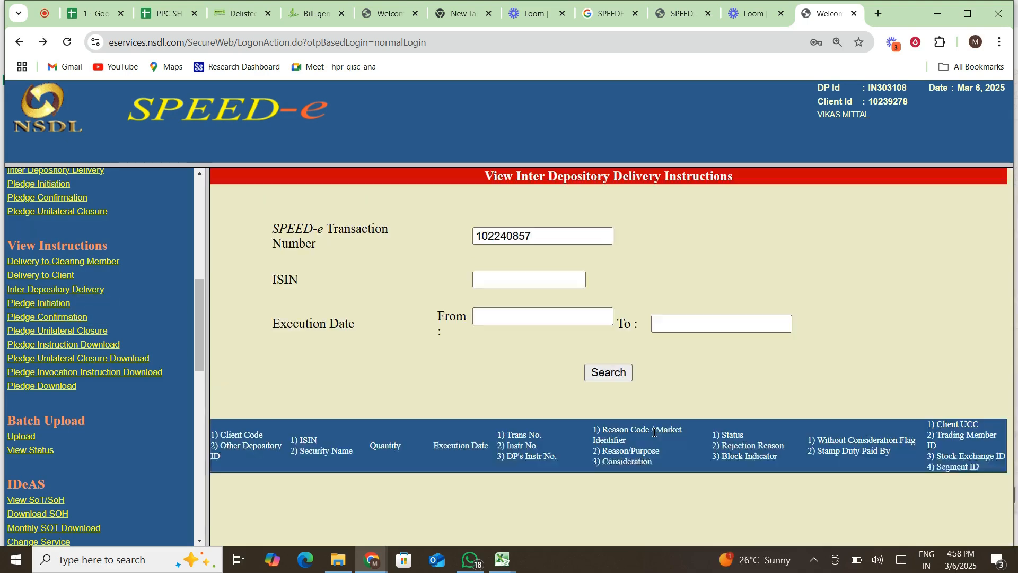
pyautogui.moveTo(199, 308); pyautogui.dragTo(208, 186)
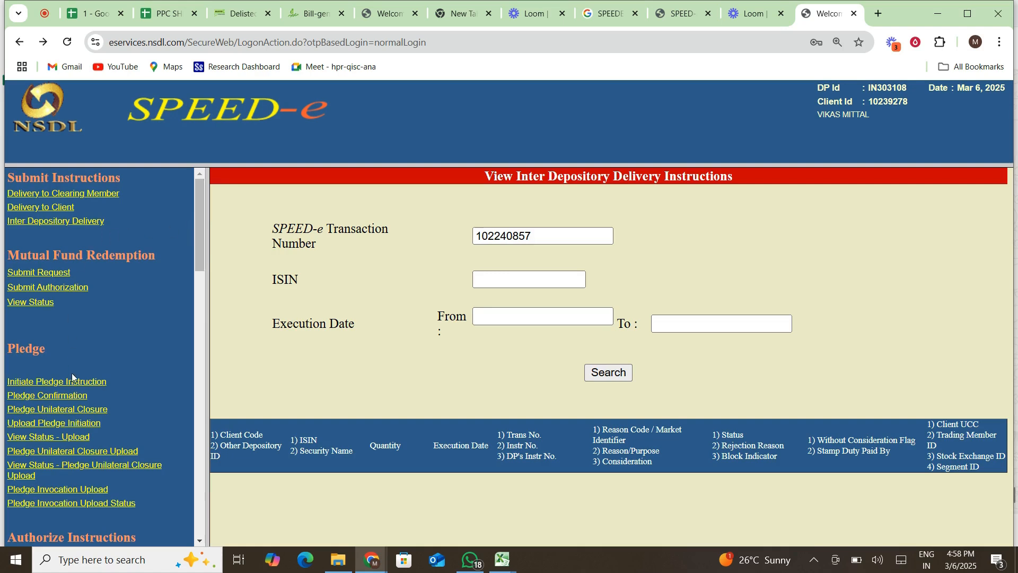
pyautogui.scroll(-1, 71, 377)
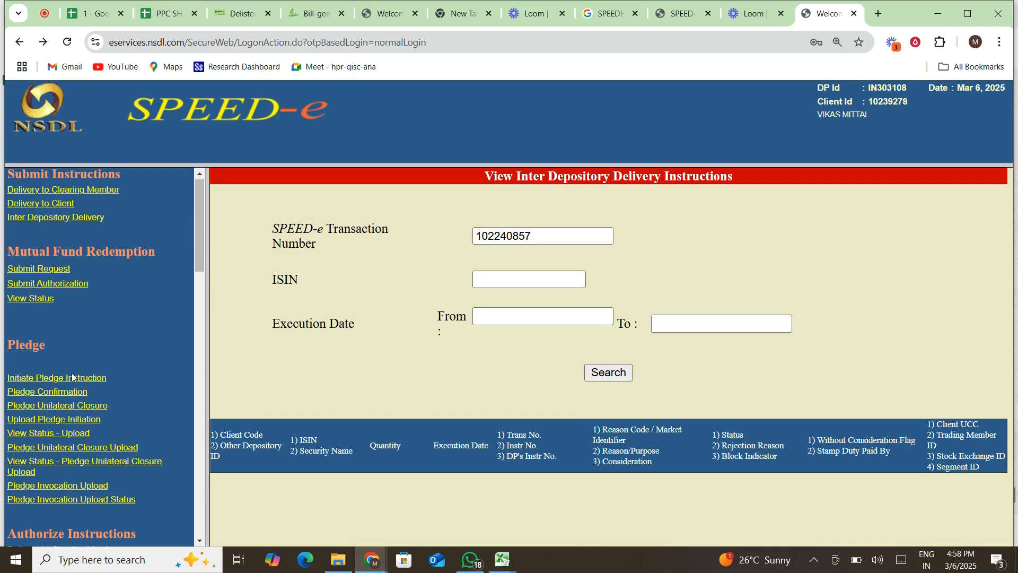
pyautogui.scroll(-1, 73, 377)
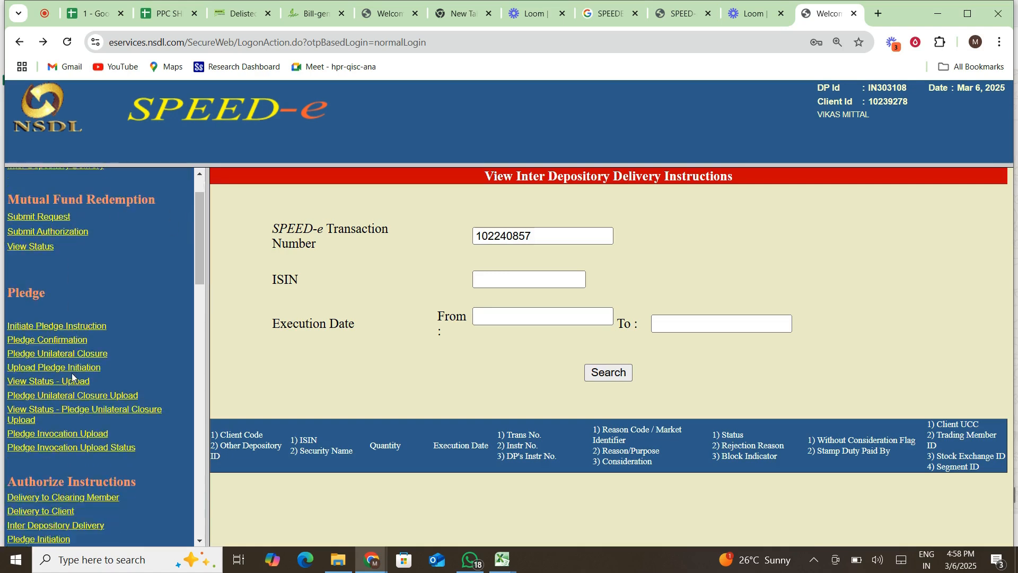
pyautogui.scroll(1, 72, 373)
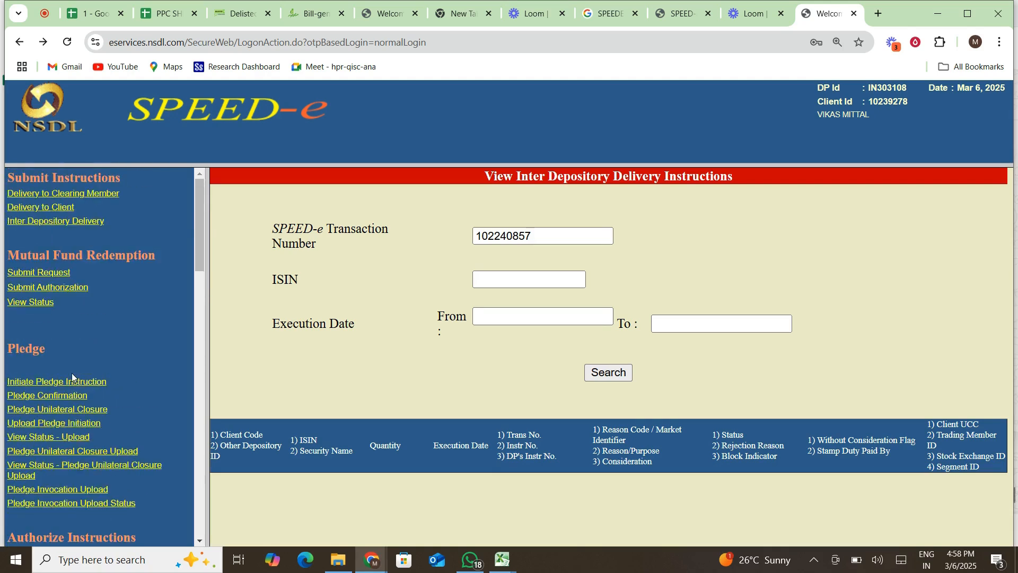
# Open Delivery to Client and scroll through its settlement fields and Instruction Details table.
pyautogui.click(55, 209)
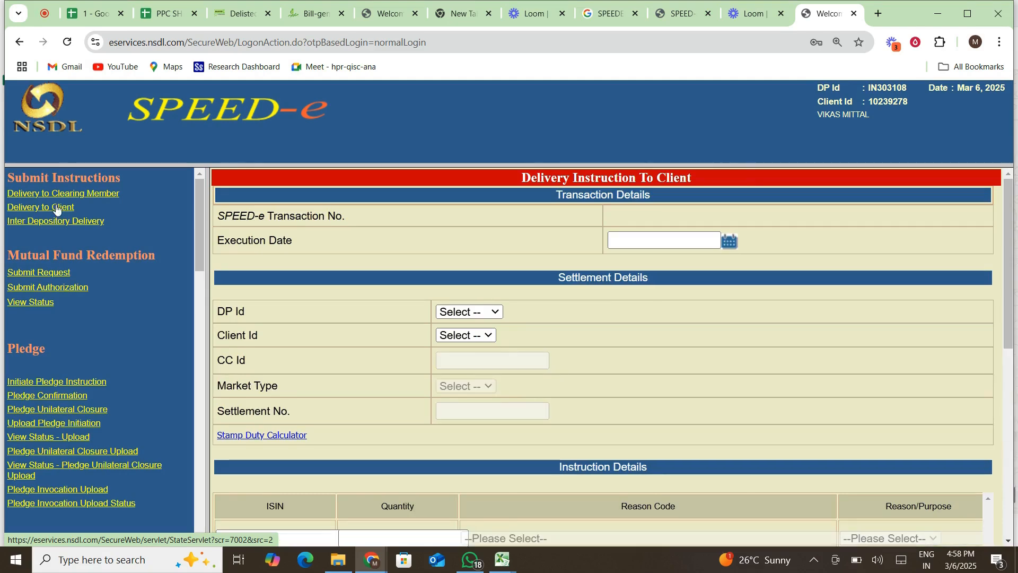
pyautogui.scroll(-3, 493, 368)
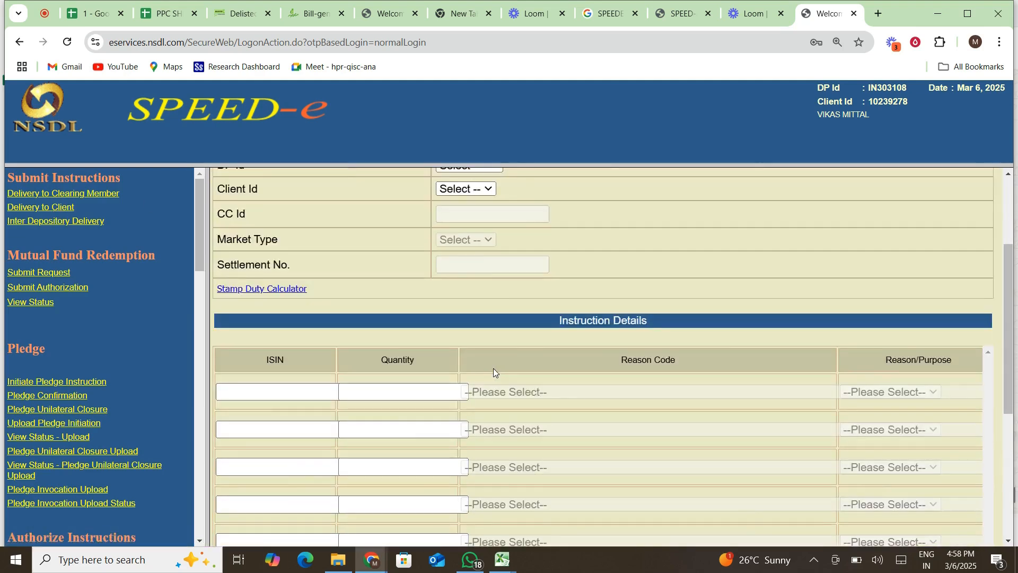
pyautogui.scroll(-1, 493, 368)
pyautogui.scroll(2, 523, 311)
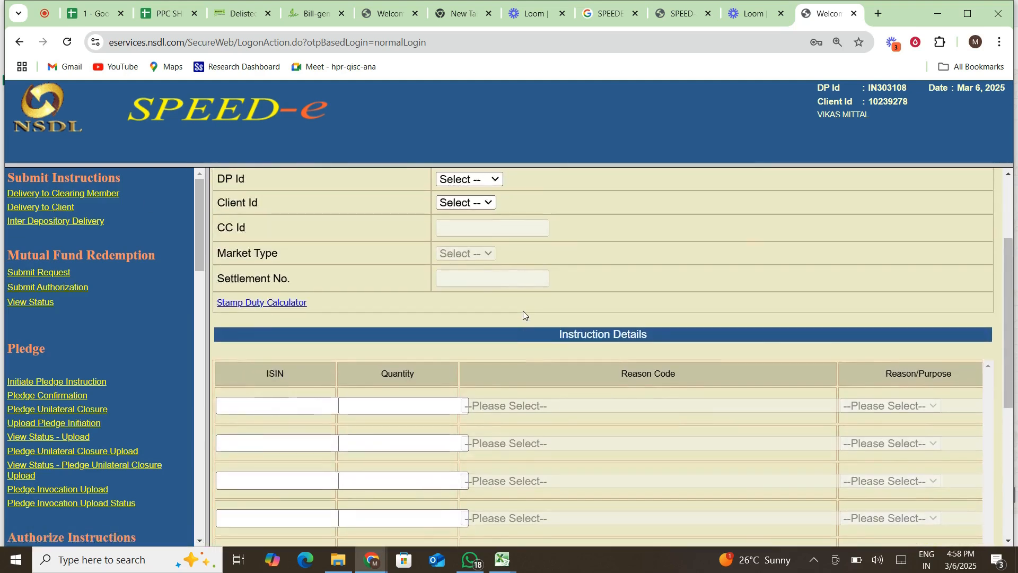
pyautogui.scroll(3, 523, 310)
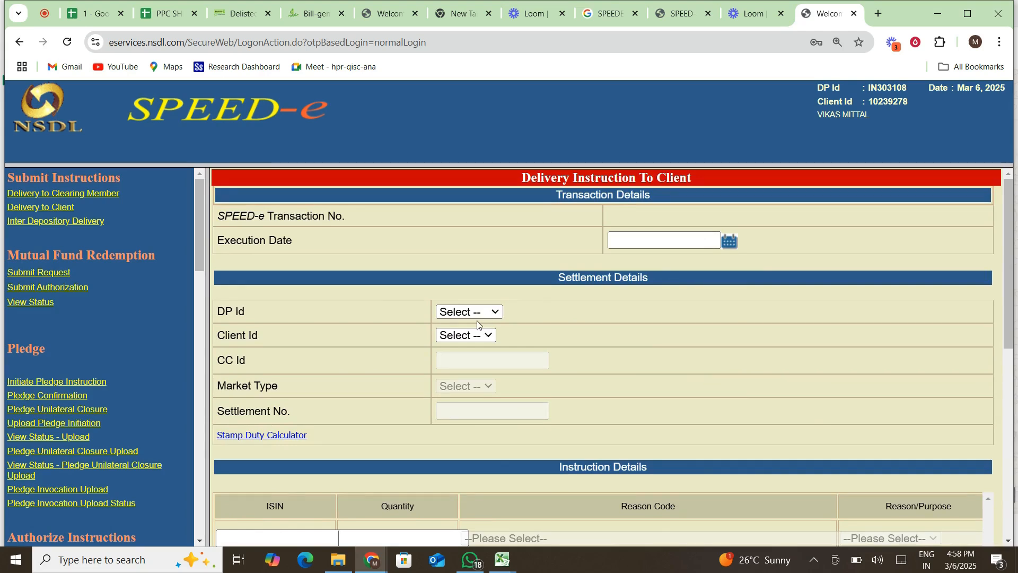
pyautogui.scroll(-3, 481, 355)
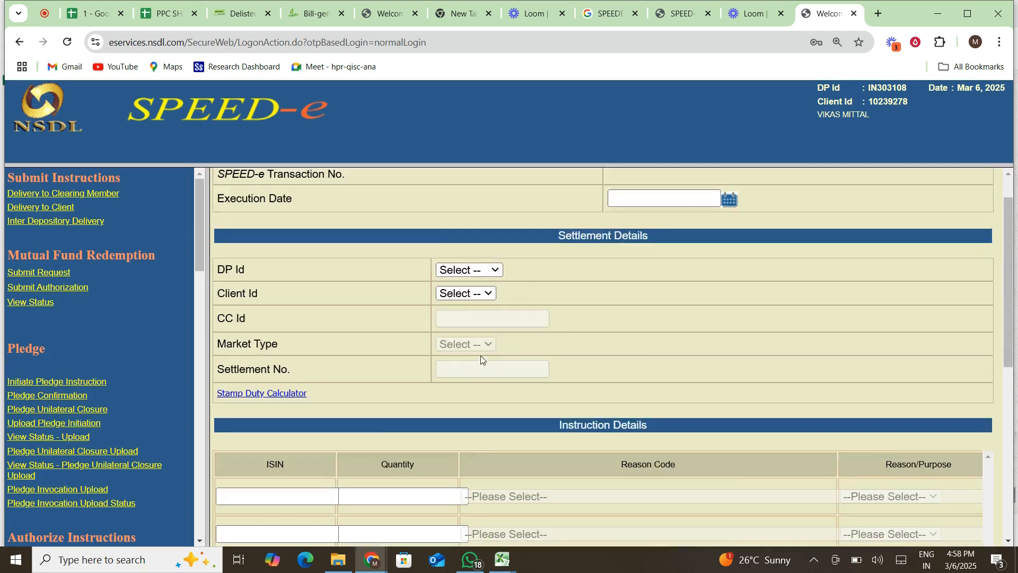
pyautogui.hscroll(5, 631, 412)
pyautogui.hscroll(5, 632, 417)
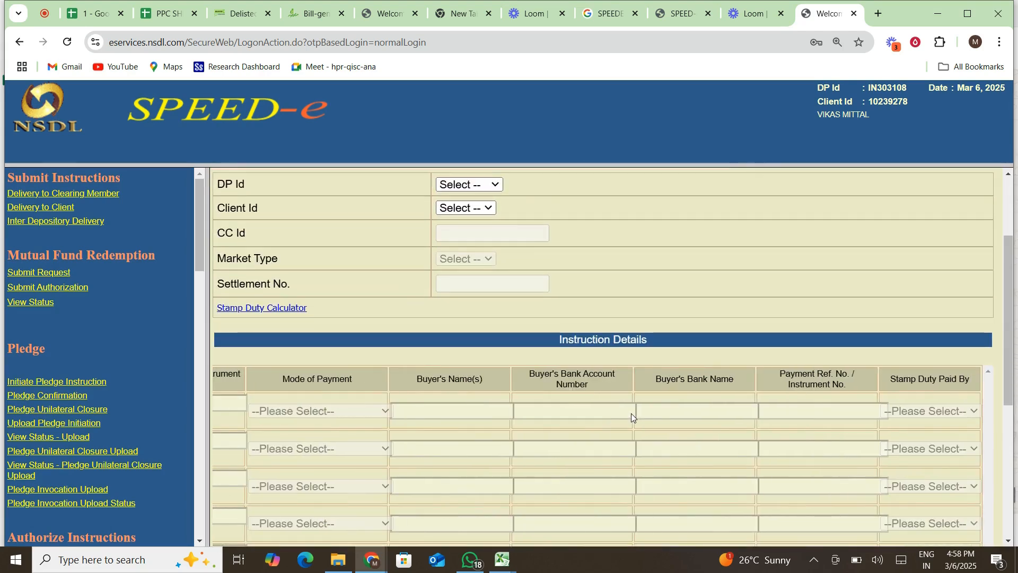
pyautogui.scroll(-3, 632, 417)
pyautogui.scroll(-2, 631, 416)
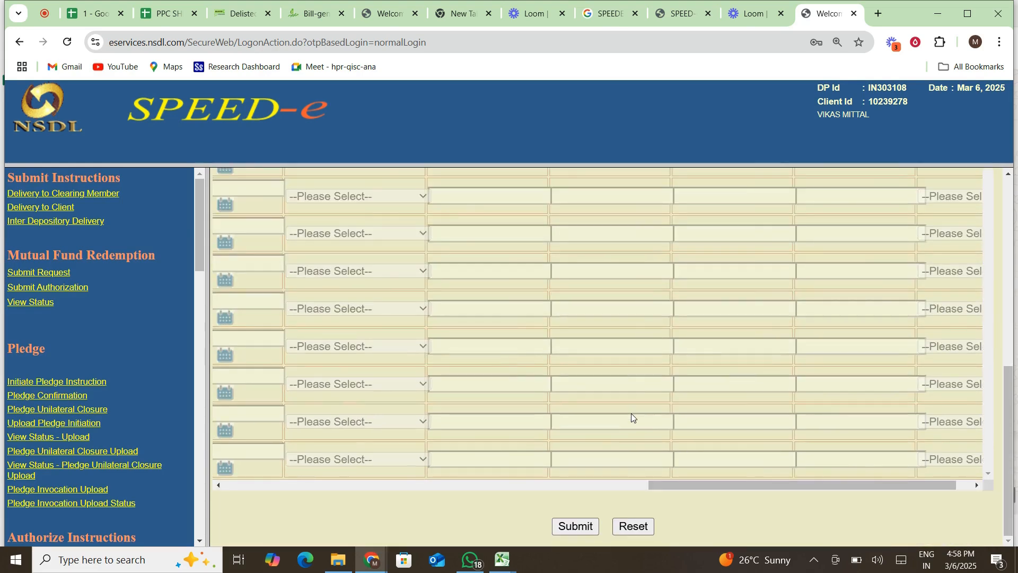
pyautogui.hscroll(-1, 631, 412)
pyautogui.scroll(10, 631, 412)
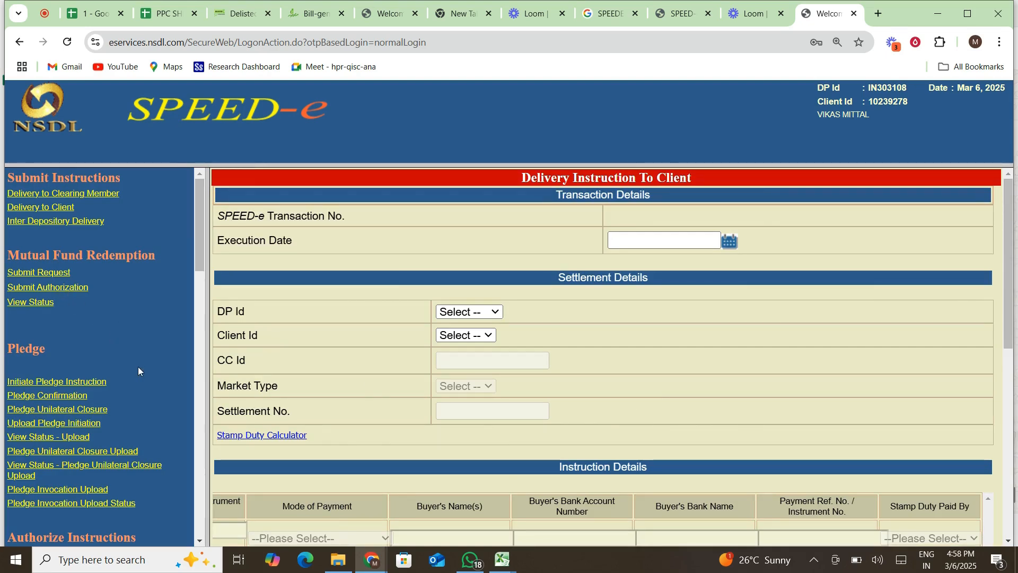
# Log off from SPEED-e using the Log-Off link at the bottom of the menu.
pyautogui.scroll(-10, 139, 369)
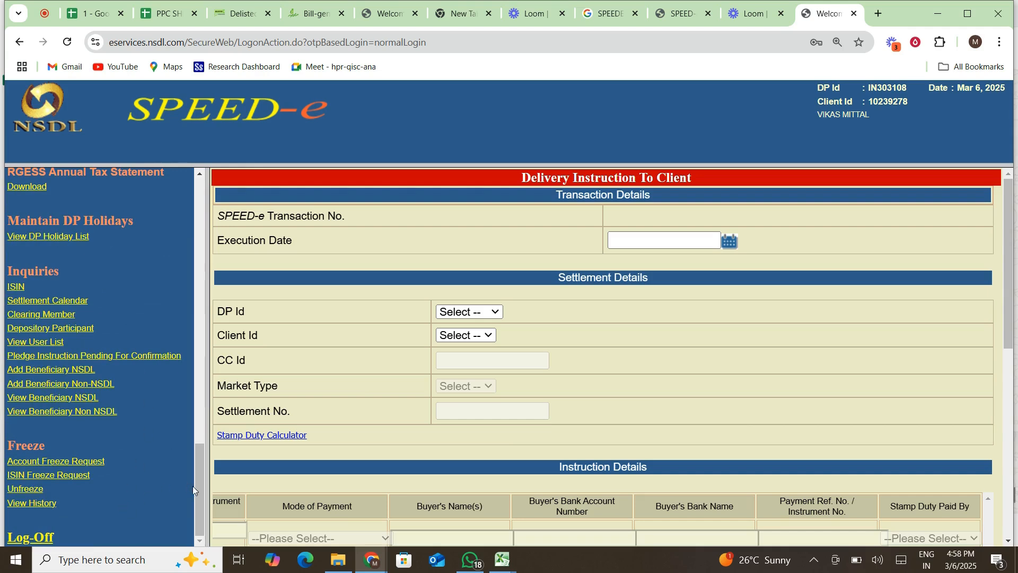
pyautogui.click(40, 539)
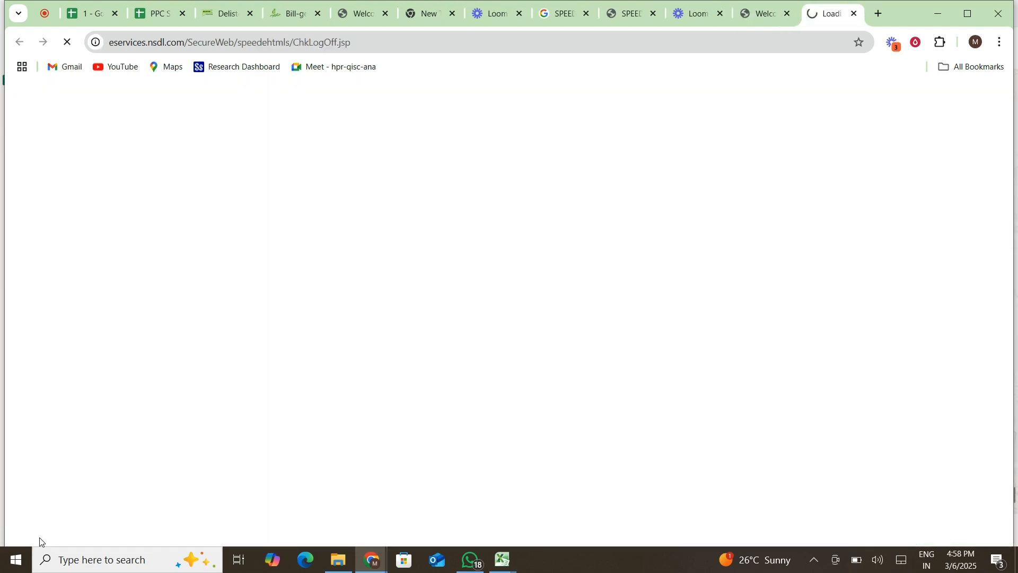